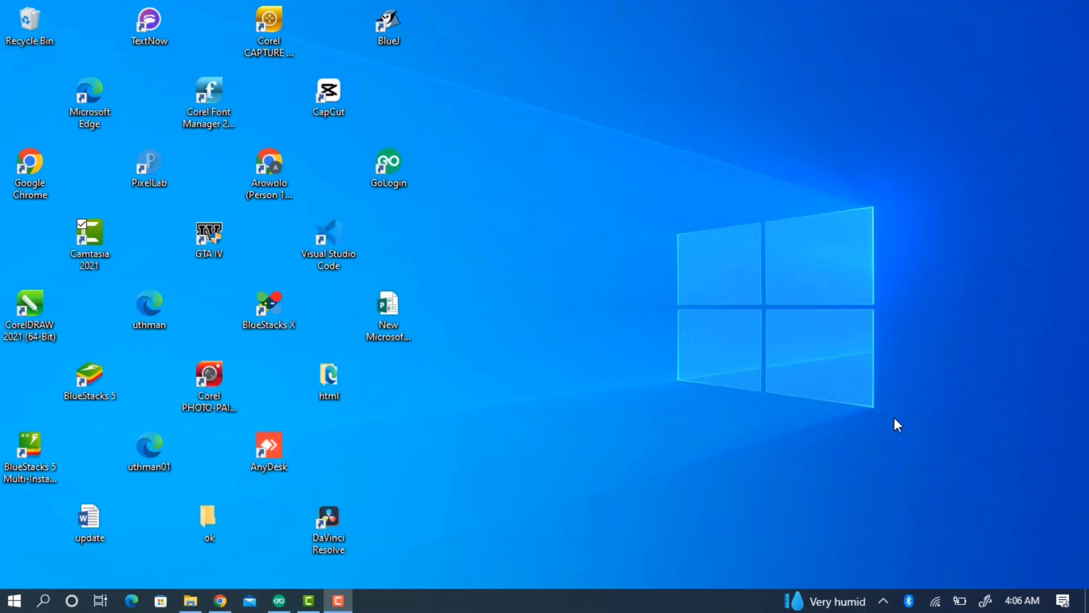
Restore the Chrome window from the taskbar and switch to the YouTube channel tab.
left_click(221, 601)
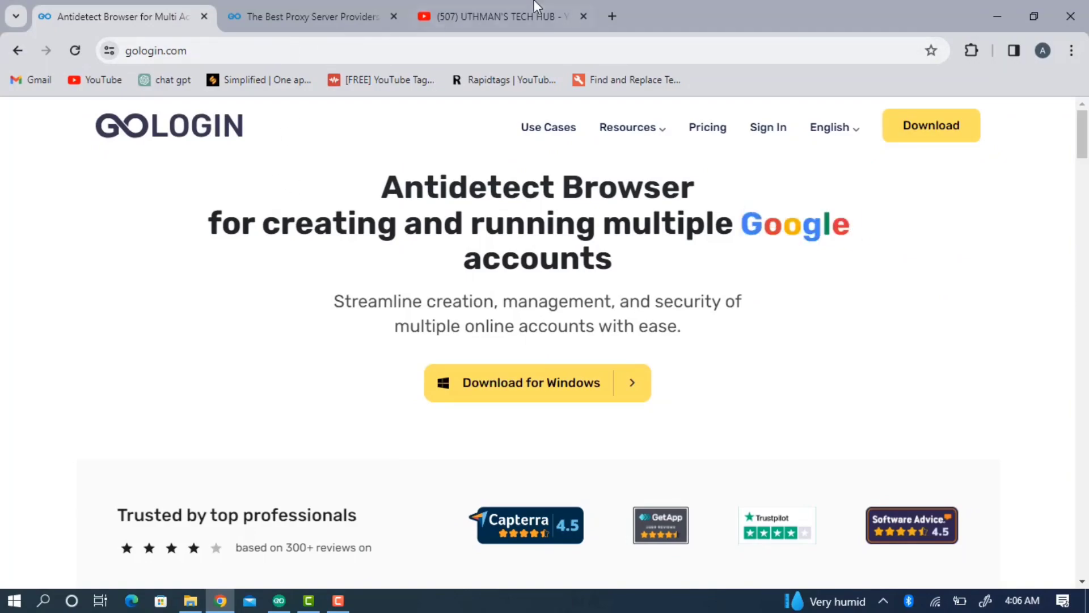
left_click(498, 17)
scroll(681, 241, "down", 10)
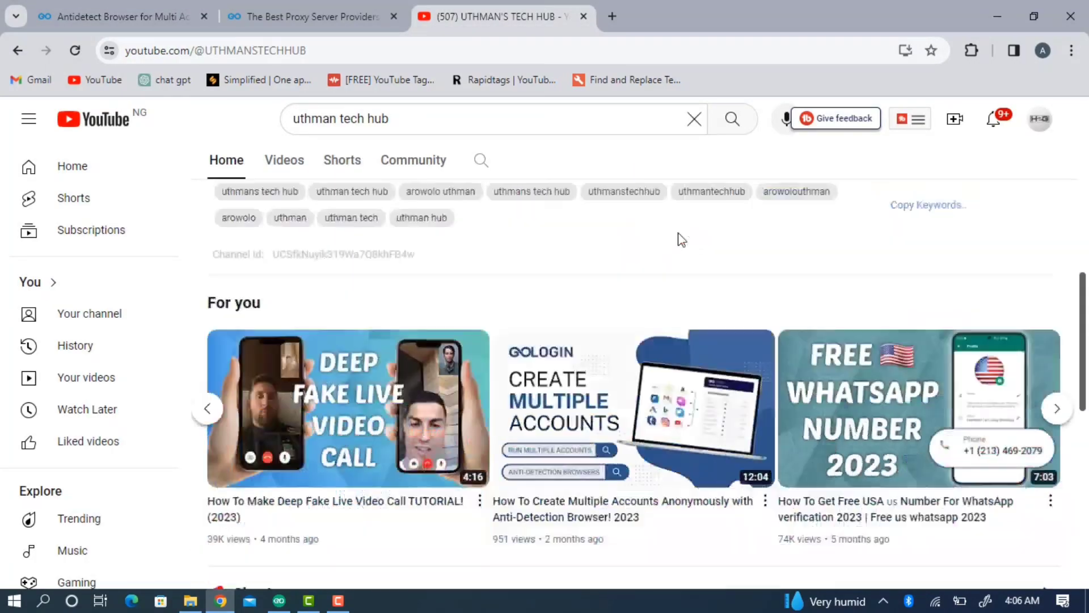
scroll(680, 235, "up", 2)
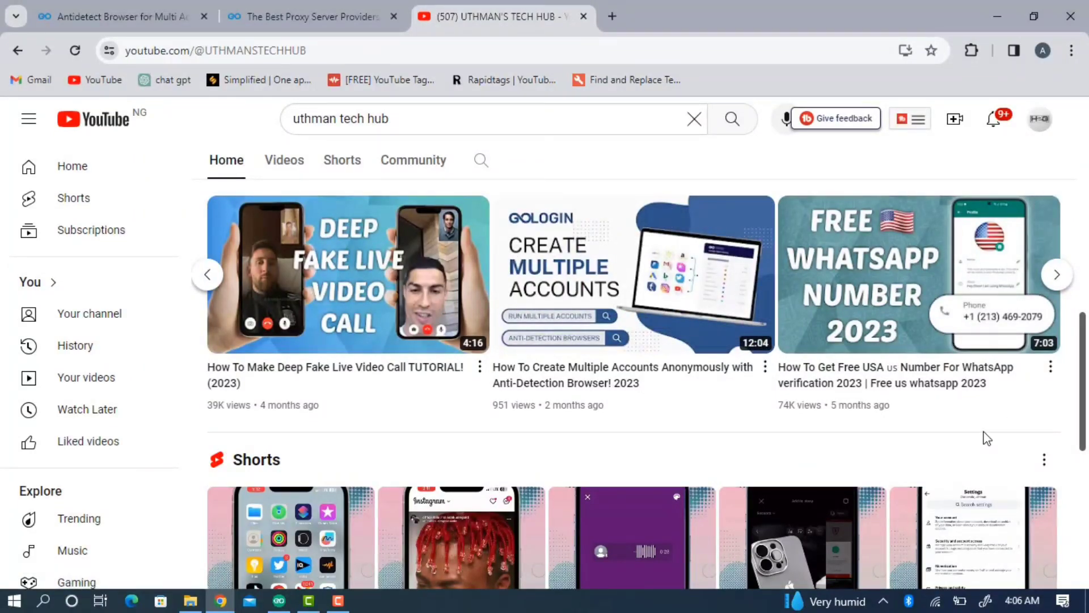
mouse_move(927, 407)
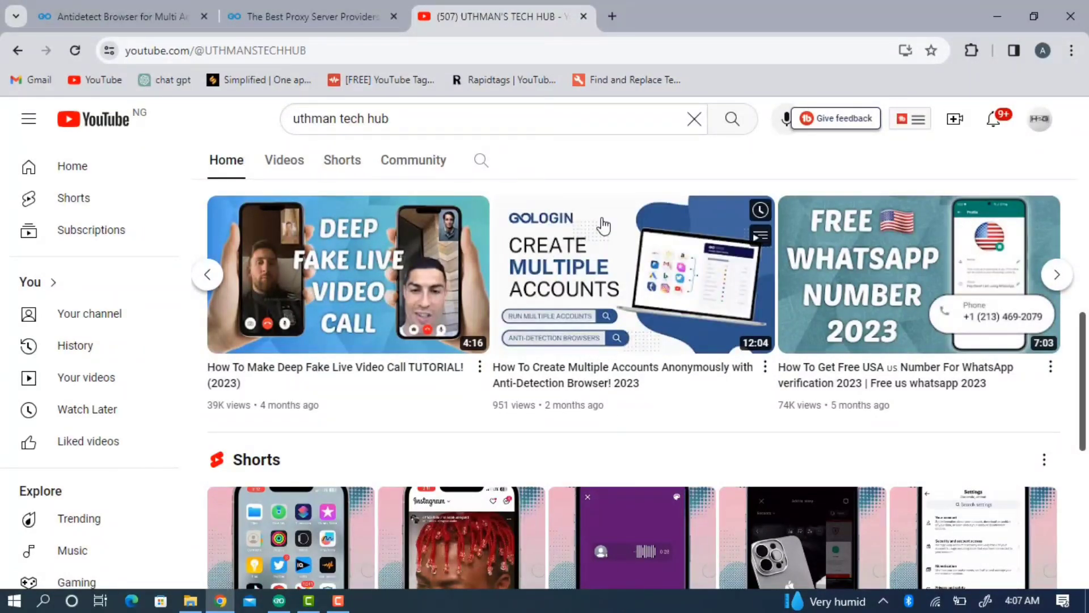
scroll(614, 290, "up", 5)
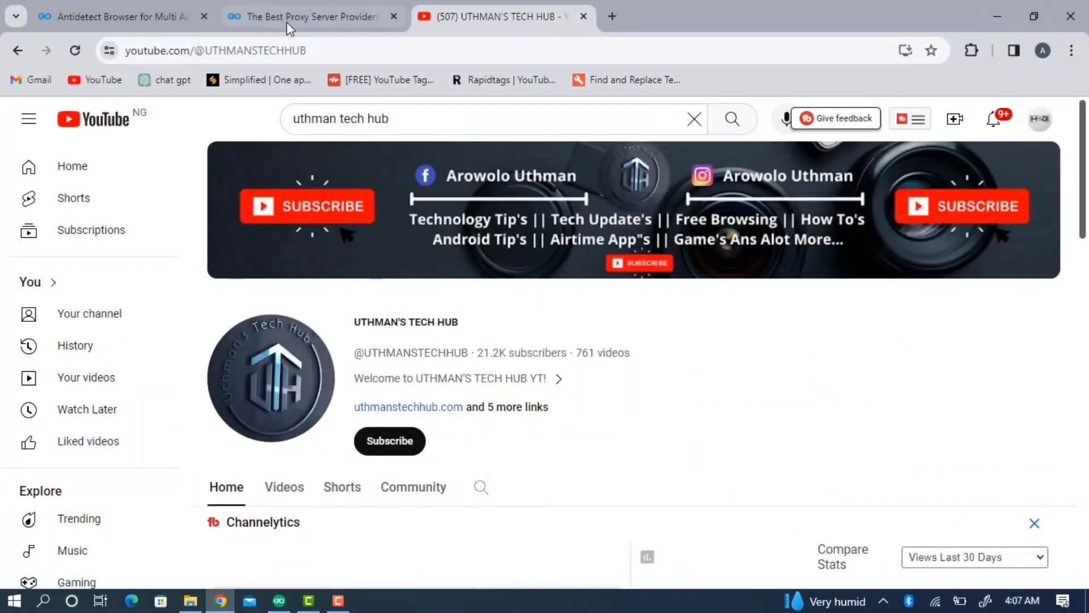
Start the GoLogin Windows installer download, pause it, then open the Pricing page.
left_click(158, 5)
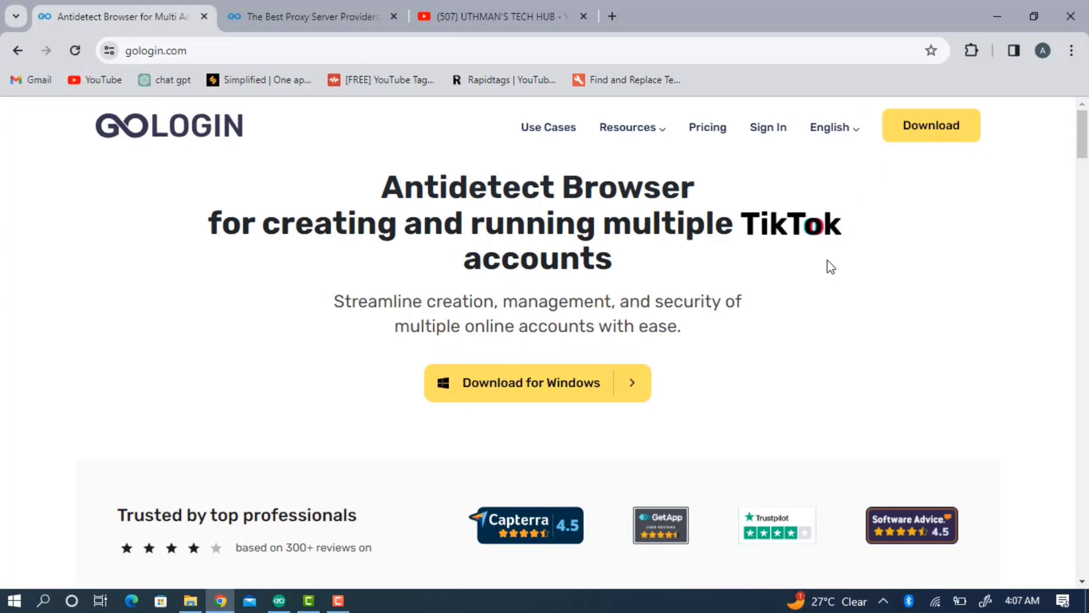
left_click(916, 128)
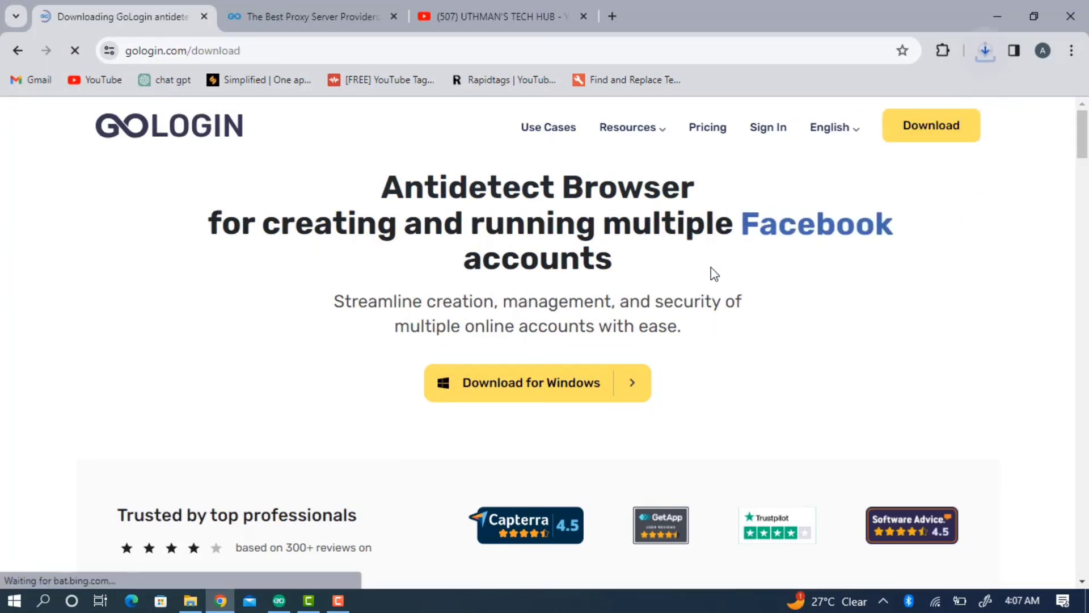
left_click(984, 52)
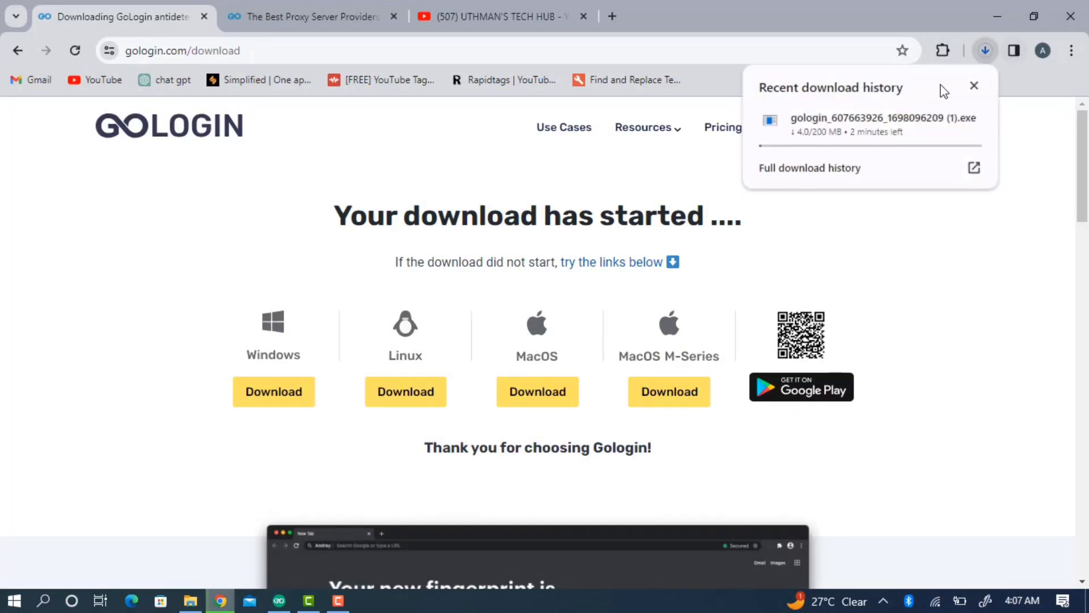
left_click(946, 121)
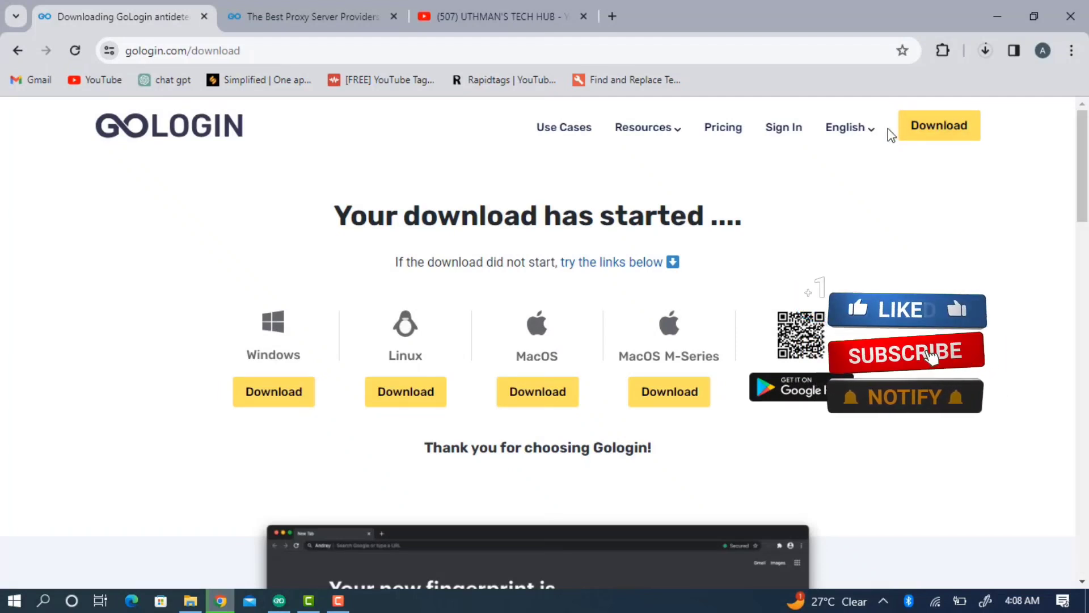
left_click(722, 133)
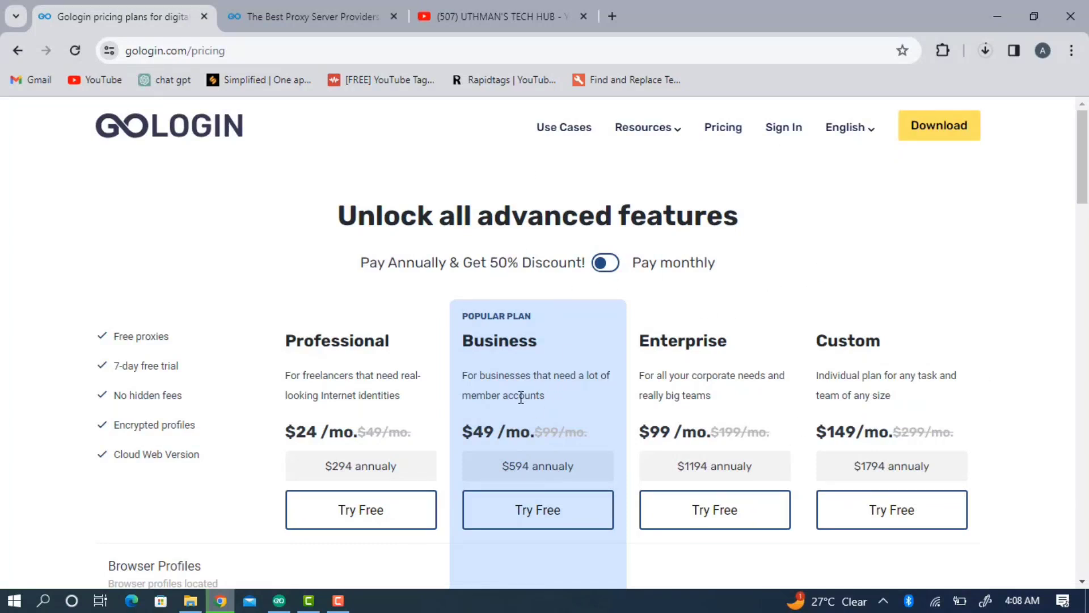
scroll(492, 335, "down", 7)
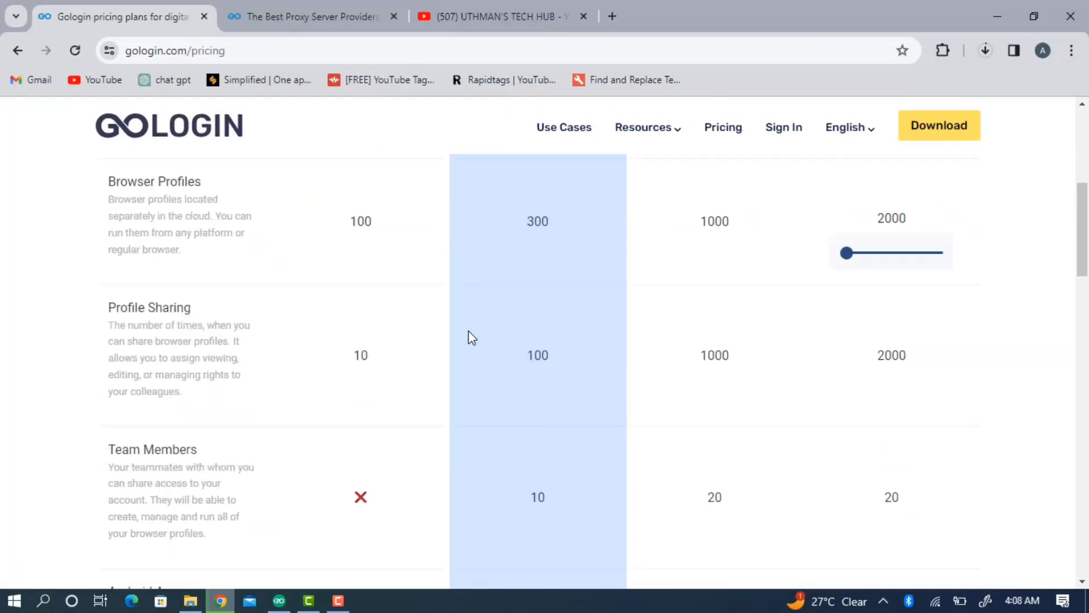
scroll(470, 335, "up", 7)
scroll(441, 331, "down", 4)
scroll(440, 331, "up", 3)
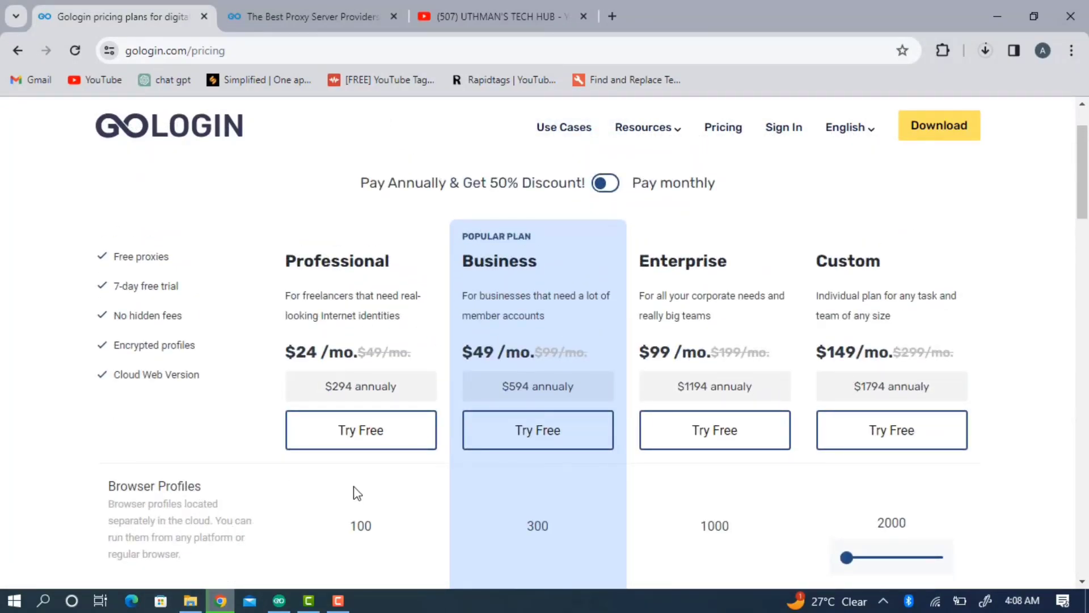
scroll(346, 454, "down", 3)
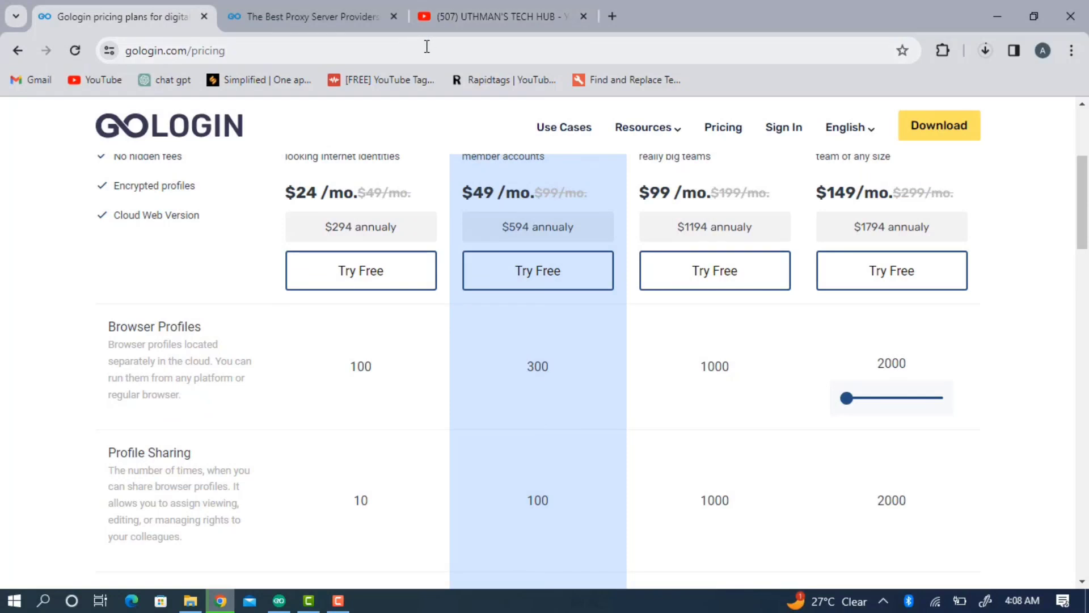
scroll(356, 323, "up", 4)
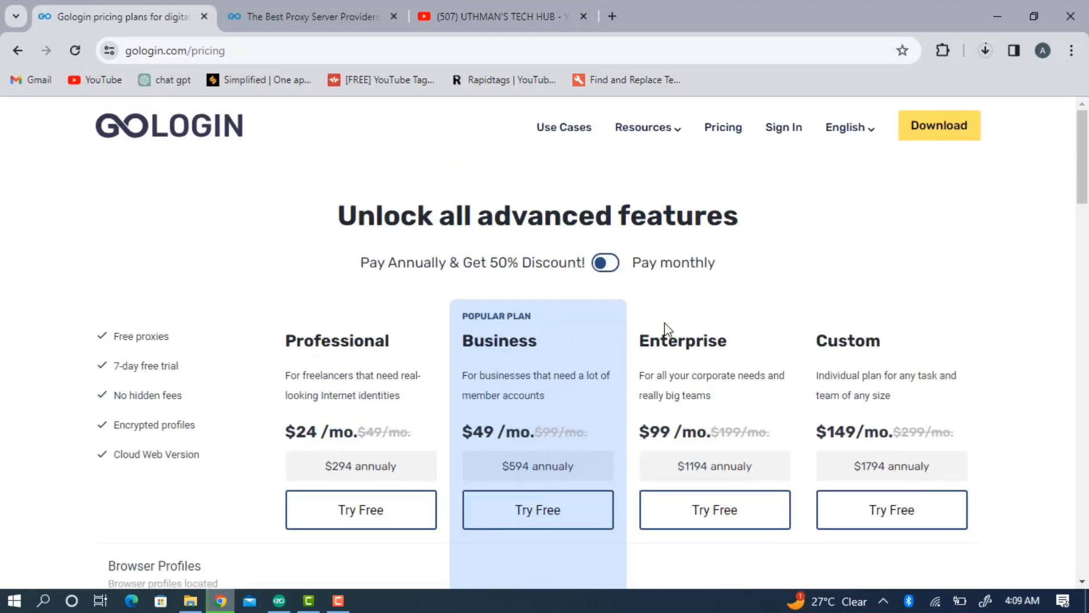
scroll(460, 375, "down", 1)
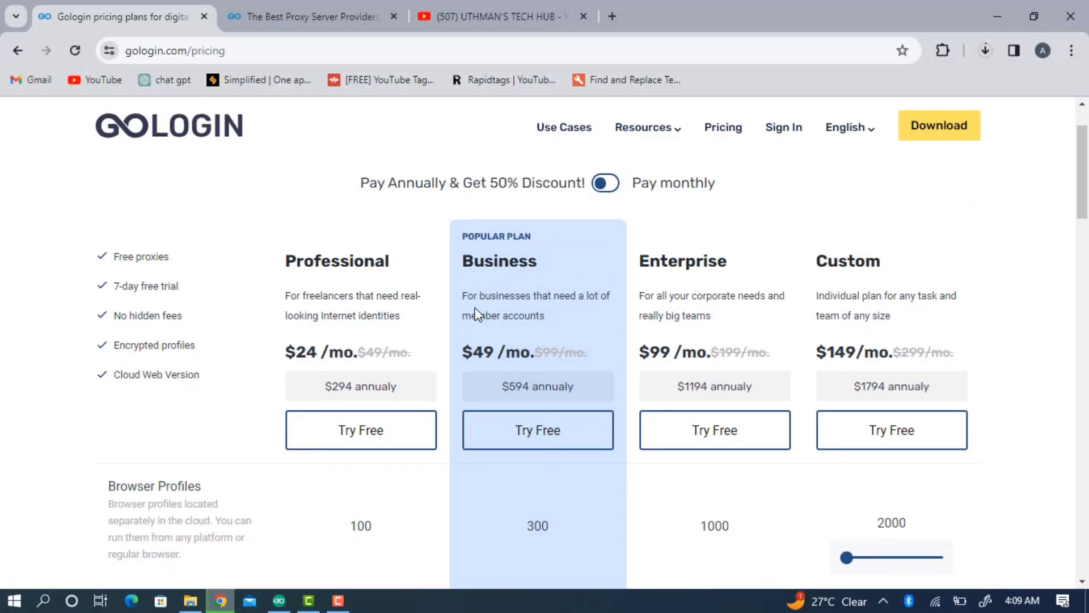
Start a new GoLogin profile, set to no proxy by default, then return to the Chrome pricing page.
left_click(287, 606)
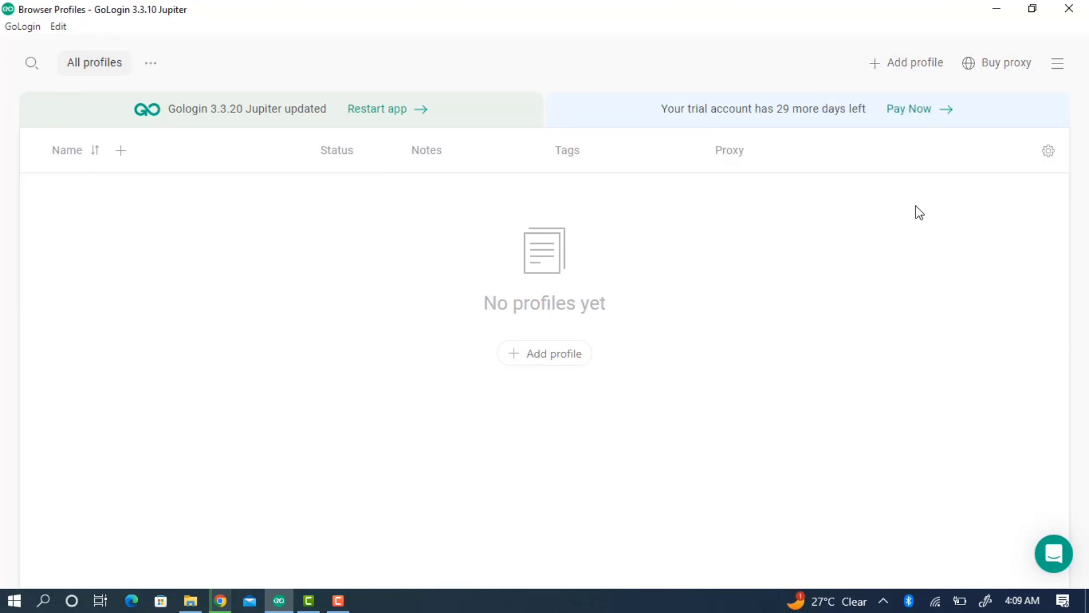
left_click(887, 63)
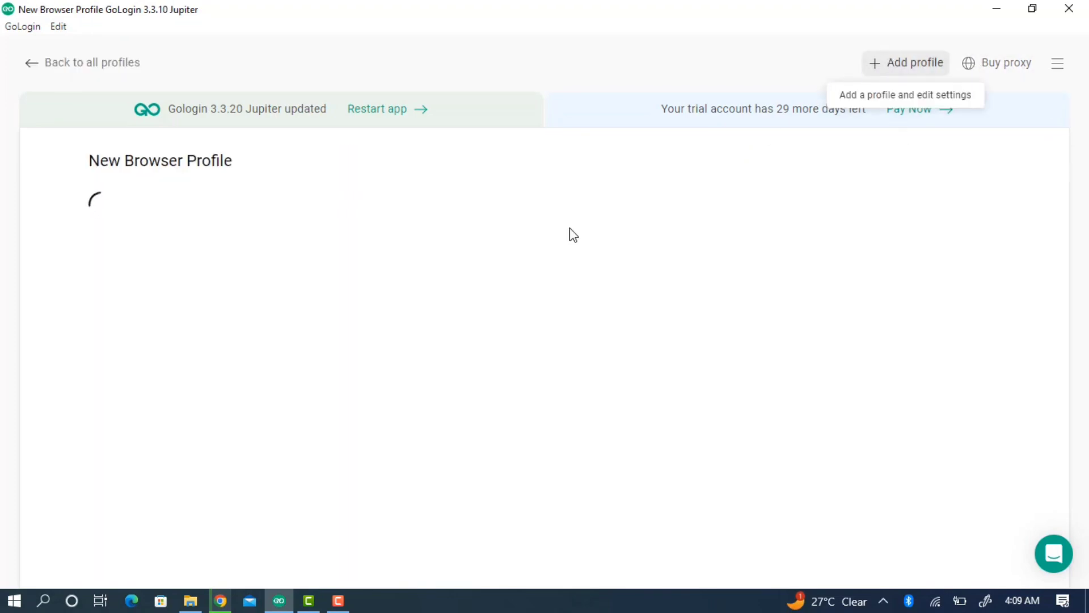
scroll(391, 321, "down", 2)
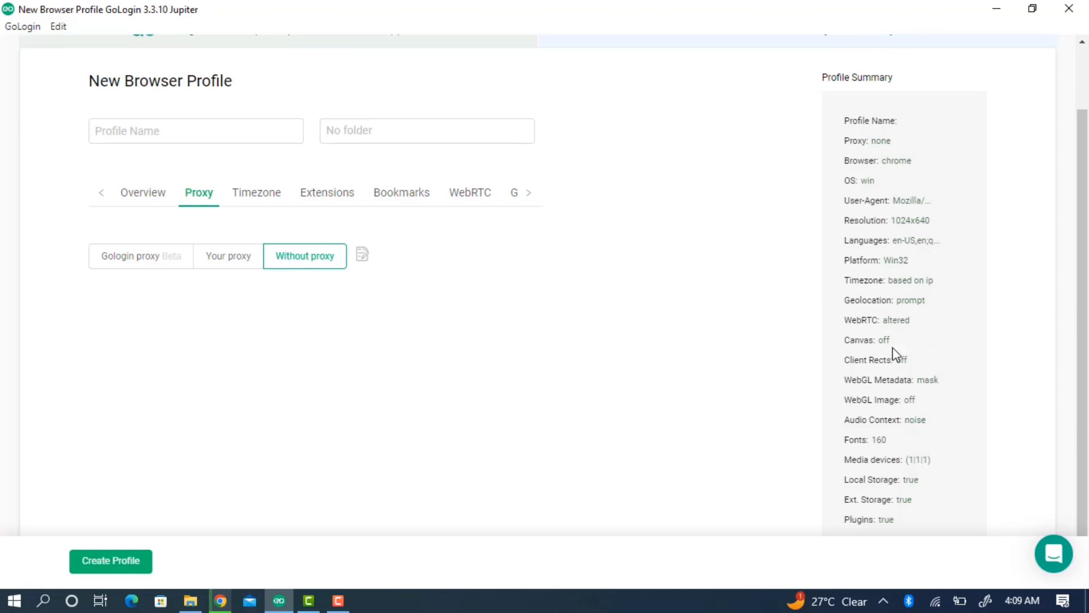
left_click(220, 593)
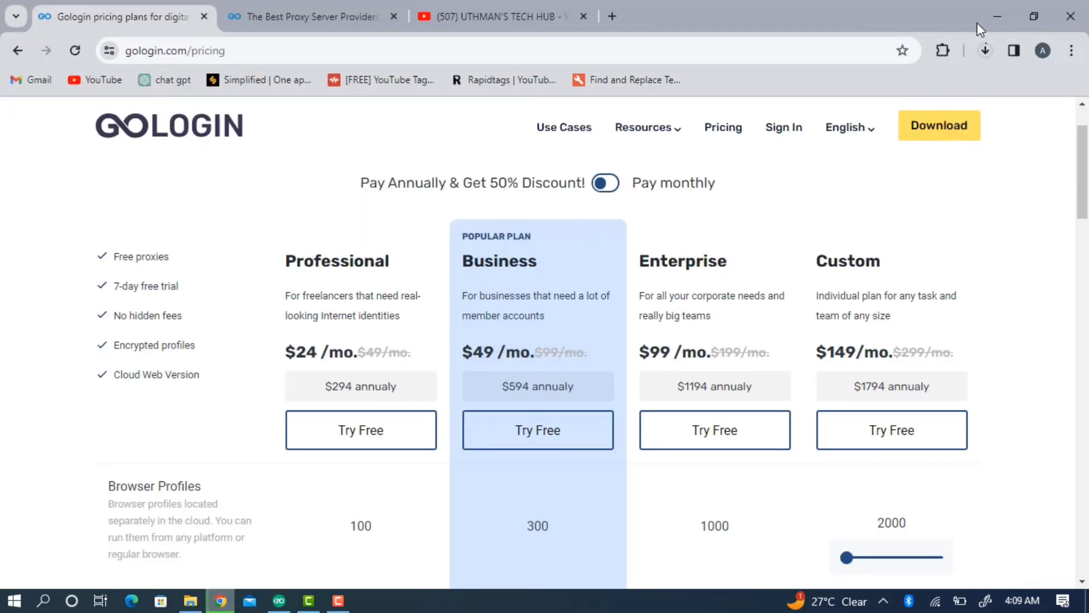
Browse the provider cards: Bright Data, Smartproxy, IPRoyal, Oxylabs and MarsProxies.
left_click(274, 18)
scroll(389, 287, "down", 4)
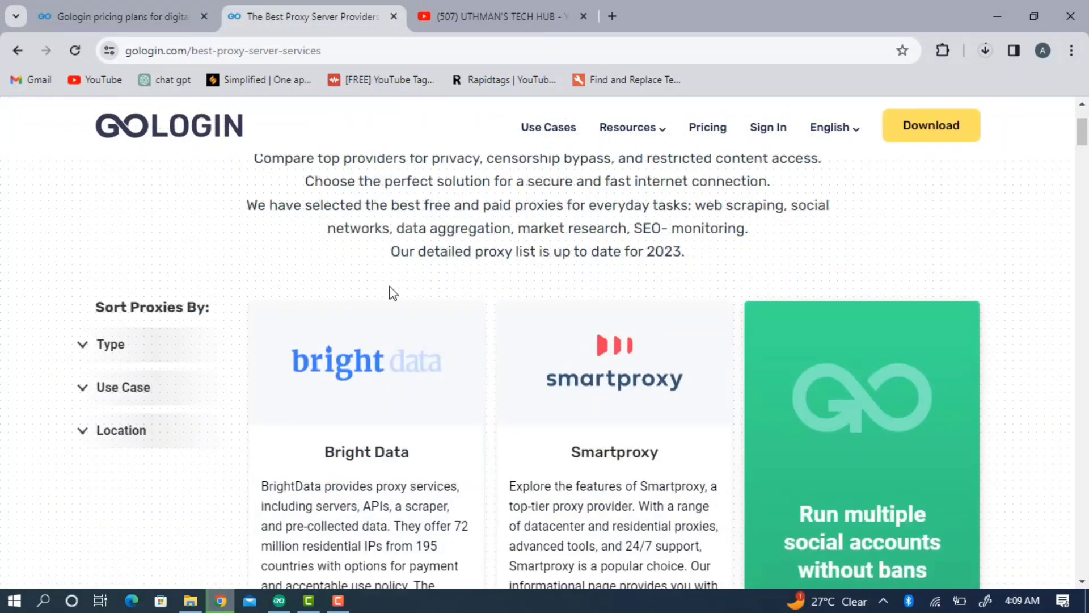
scroll(389, 287, "down", 1)
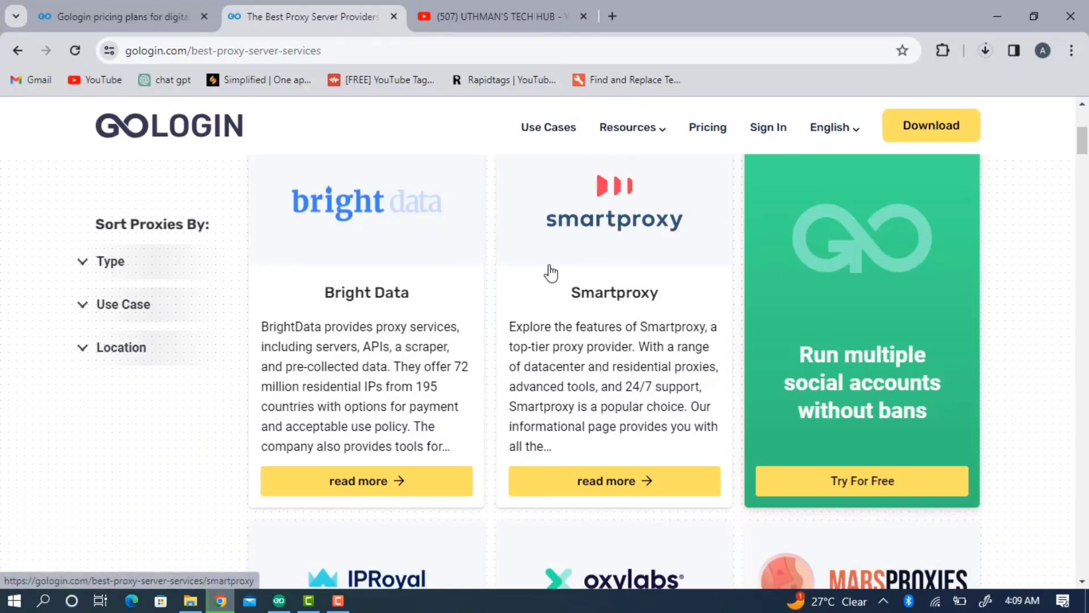
scroll(549, 274, "down", 7)
scroll(549, 273, "up", 4)
scroll(549, 274, "down", 4)
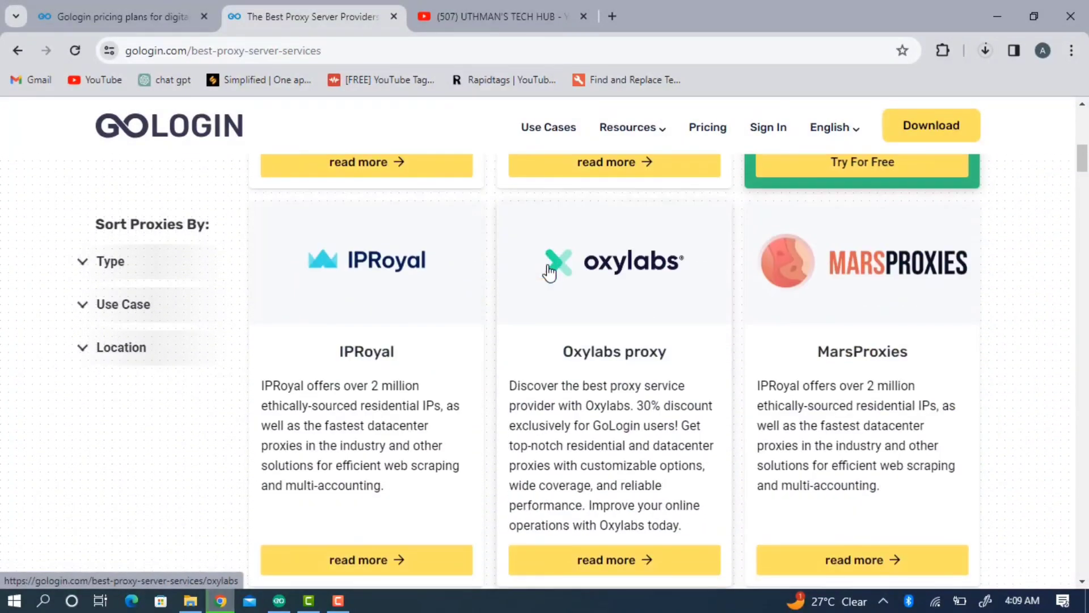
scroll(549, 274, "up", 6)
scroll(549, 274, "up", 5)
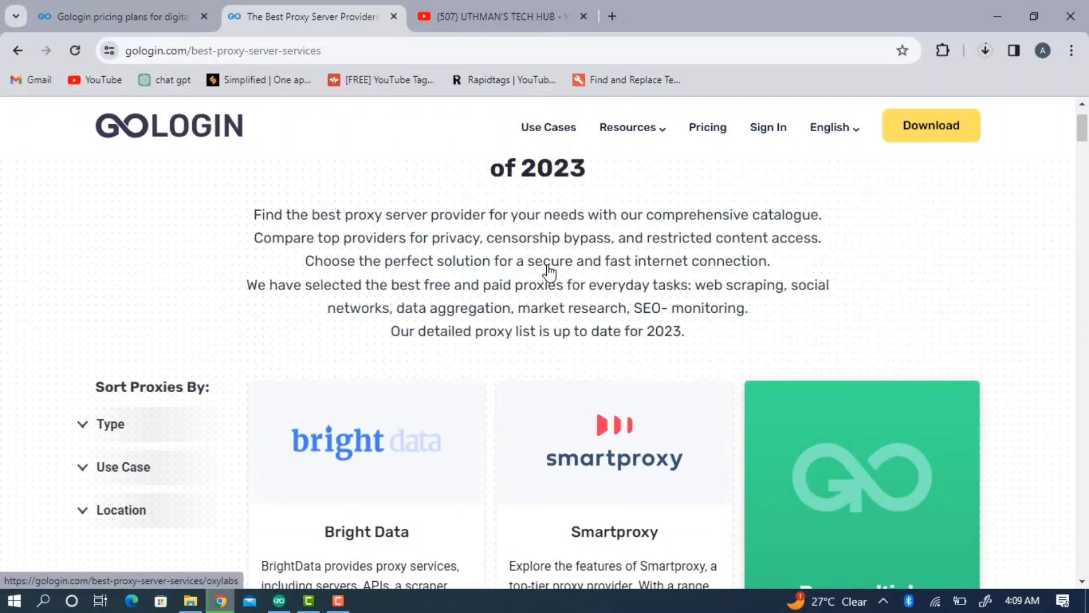
Go to proxy-seller.com in a new tab and open Orders from the account menu.
left_click(612, 16)
type("proxy-seller.com")
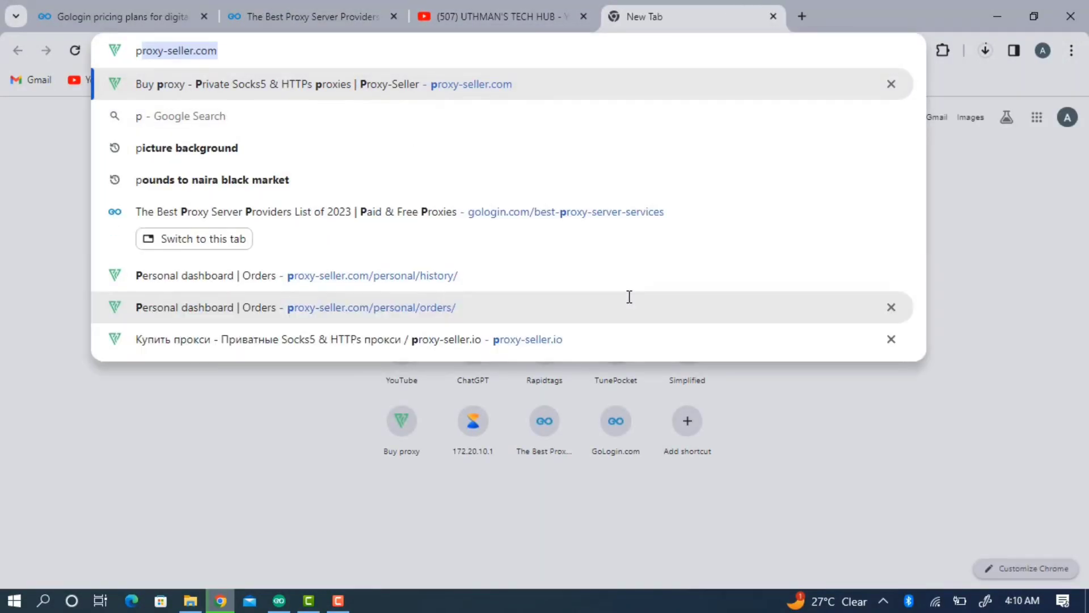
key("Return")
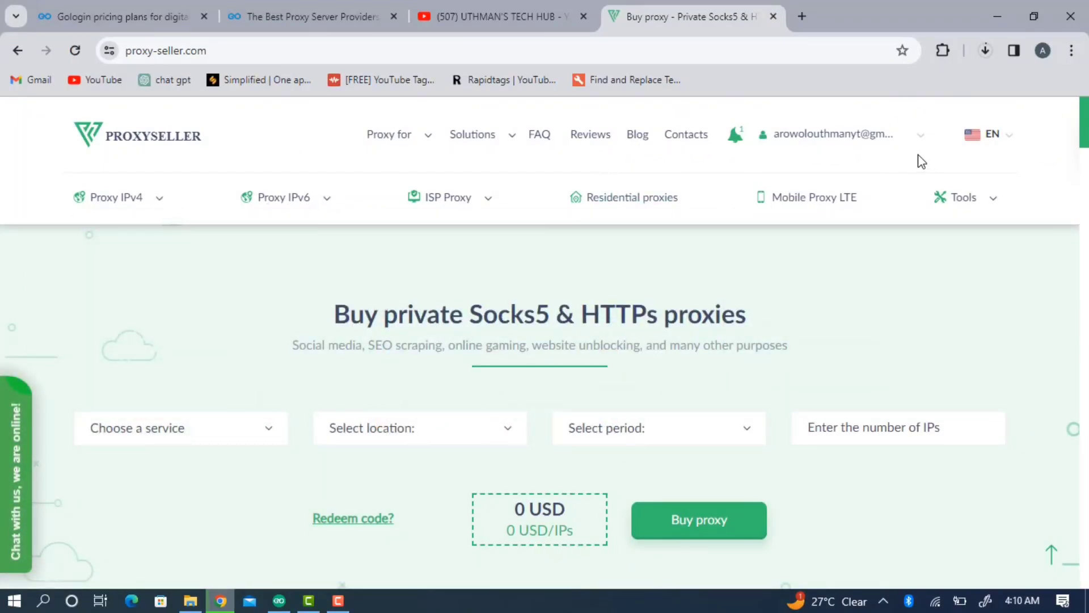
mouse_move(894, 152)
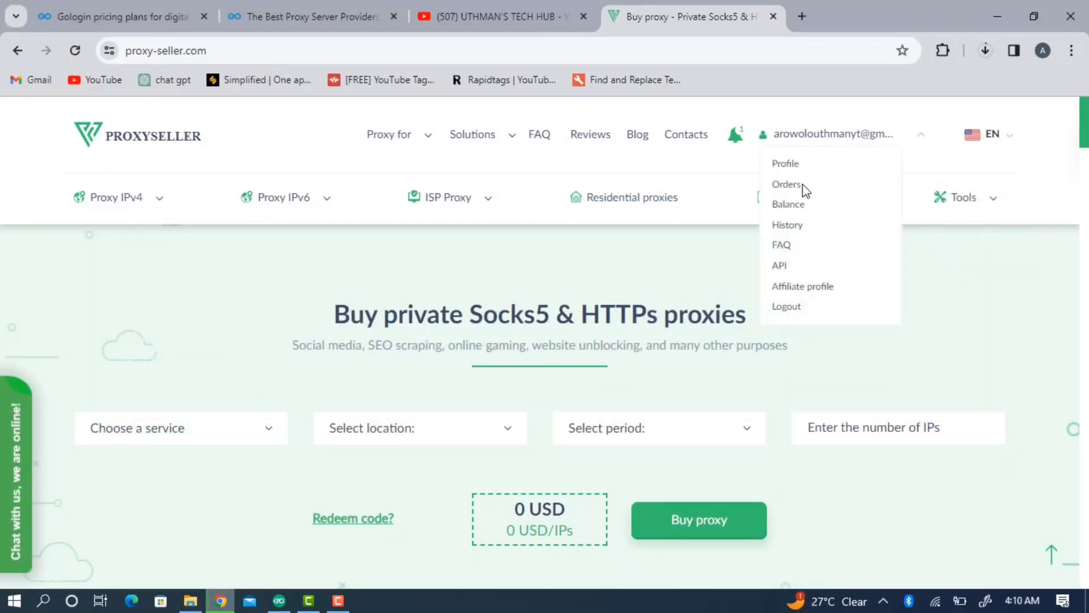
left_click(789, 186)
Copy the active USA proxy's IP address and return to the GoLogin profile form.
scroll(454, 307, "down", 3)
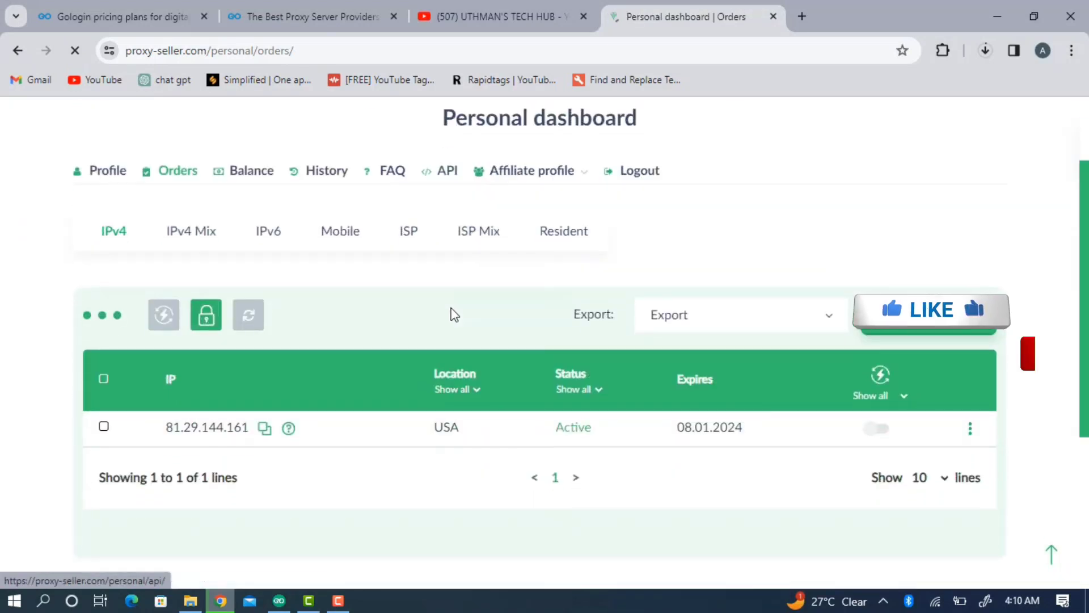
scroll(346, 369, "down", 3)
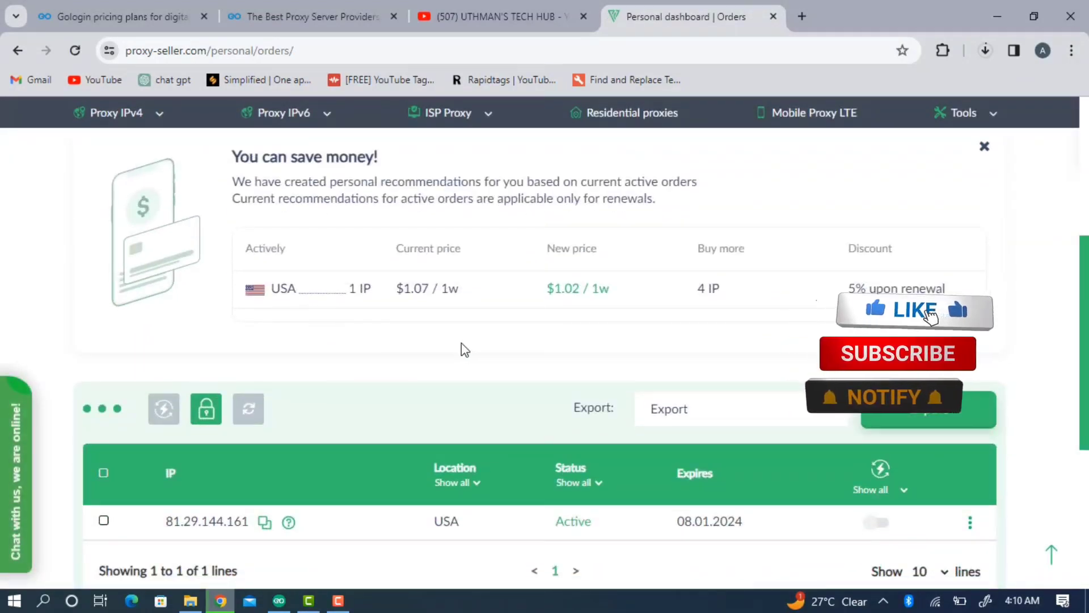
scroll(461, 346, "down", 1)
scroll(462, 342, "up", 2)
scroll(461, 343, "down", 7)
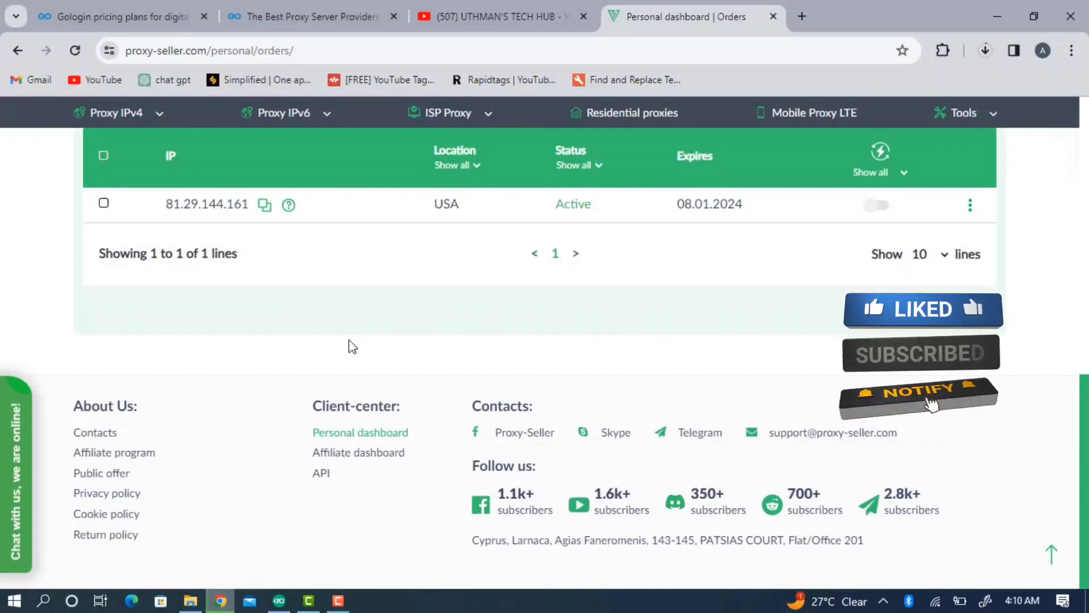
left_click(264, 205)
left_click(280, 601)
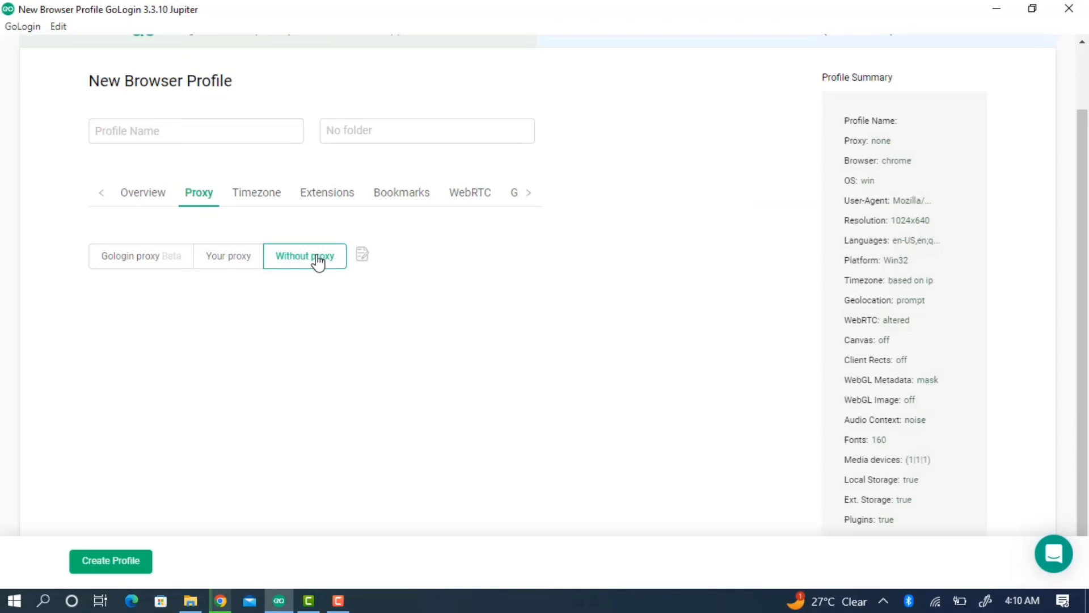
Choose your own proxy and paste 81.29.144.161 as the HTTP proxy host.
left_click(230, 263)
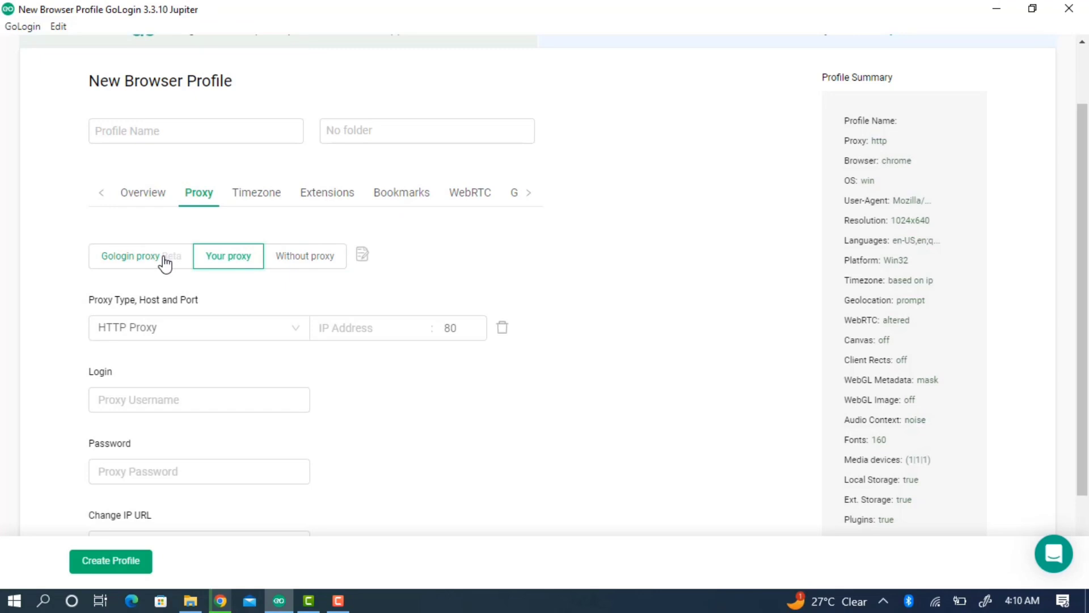
left_click(352, 328)
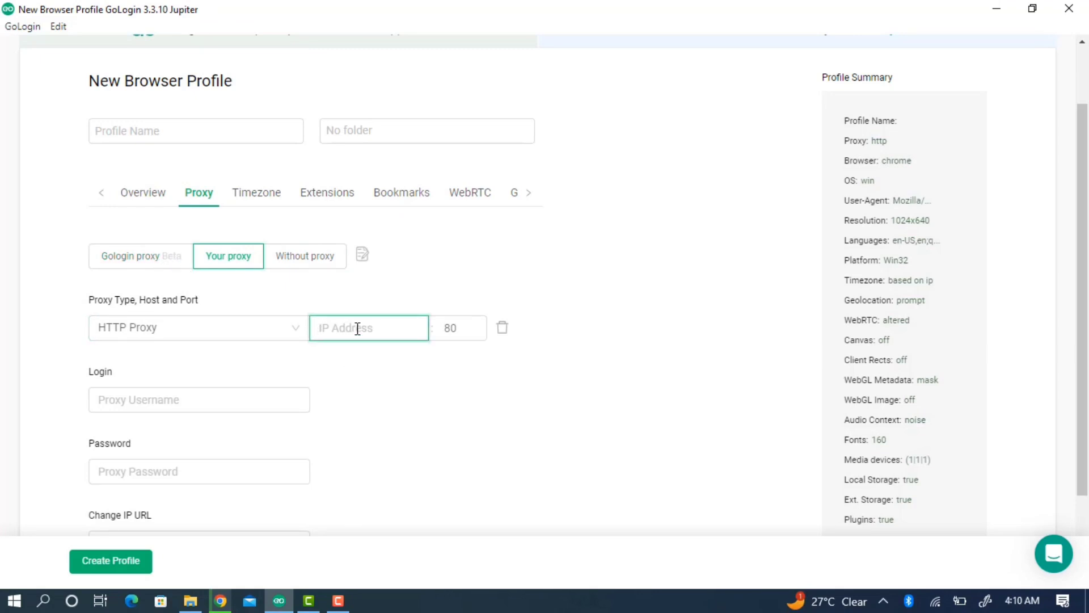
key("ctrl+v")
Bring the Proxy-Seller orders page back into view in Chrome.
mouse_move(310, 609)
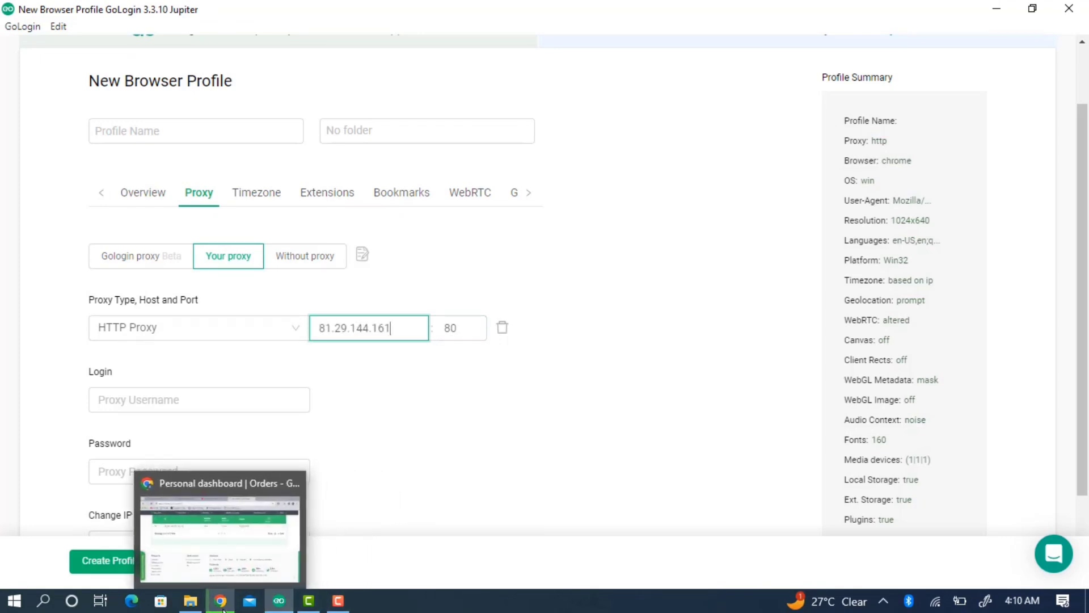
left_click(220, 601)
scroll(350, 210, "up", 1)
mouse_move(349, 210)
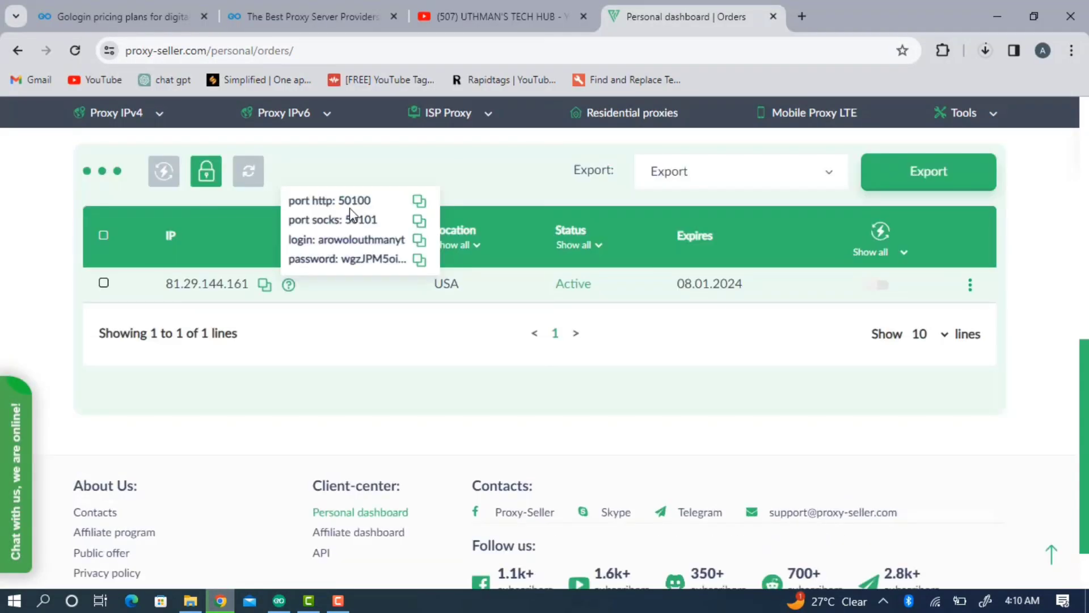
Enter port 50100 and paste the Proxy-Seller proxy's login and password into GoLogin.
left_click(278, 602)
left_click(445, 326)
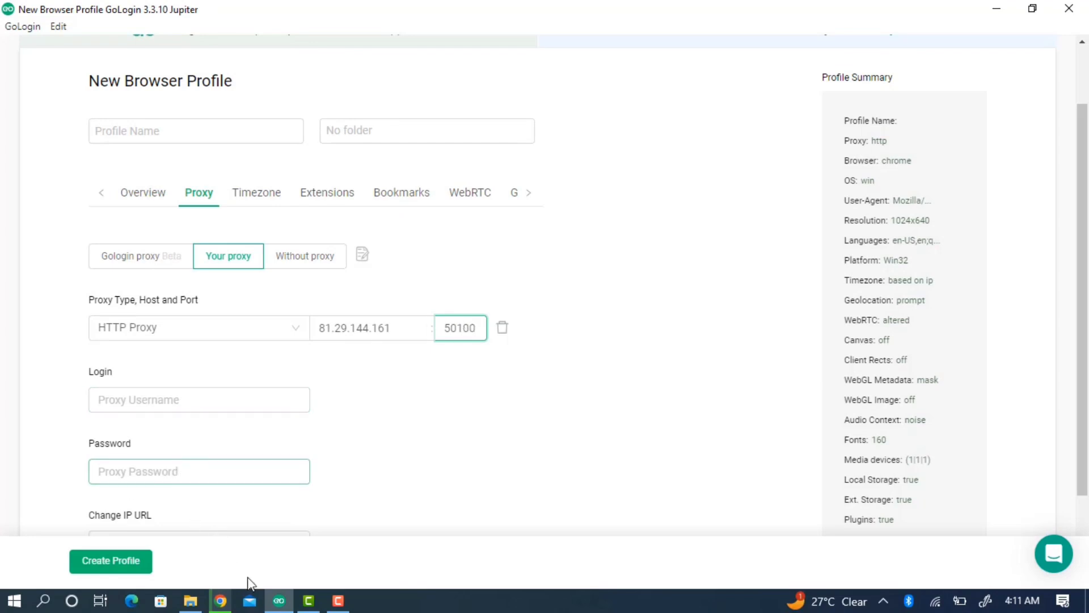
left_click(220, 600)
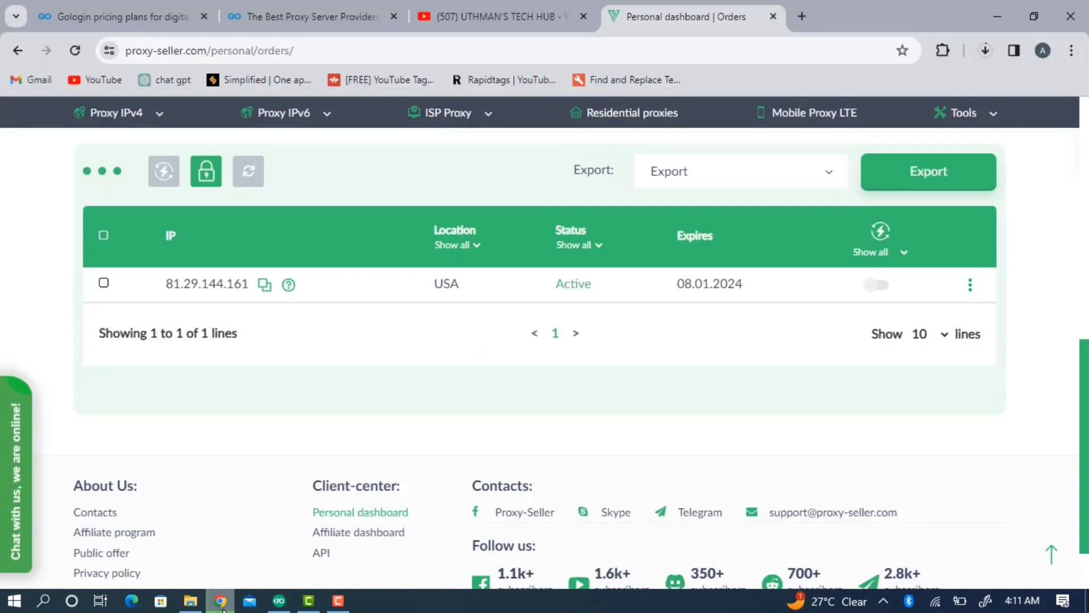
mouse_move(289, 284)
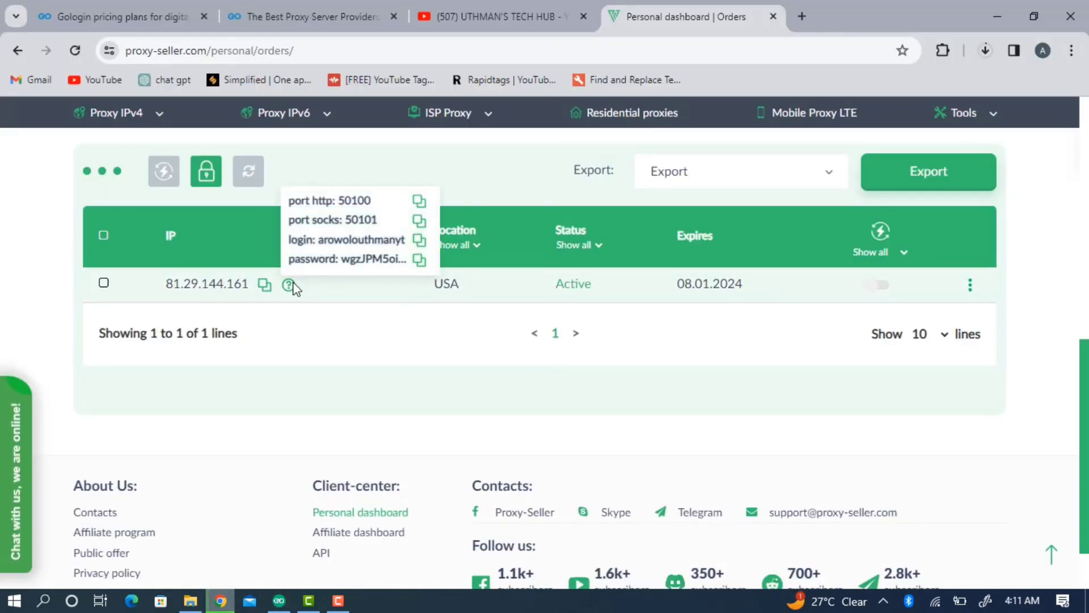
left_click(419, 261)
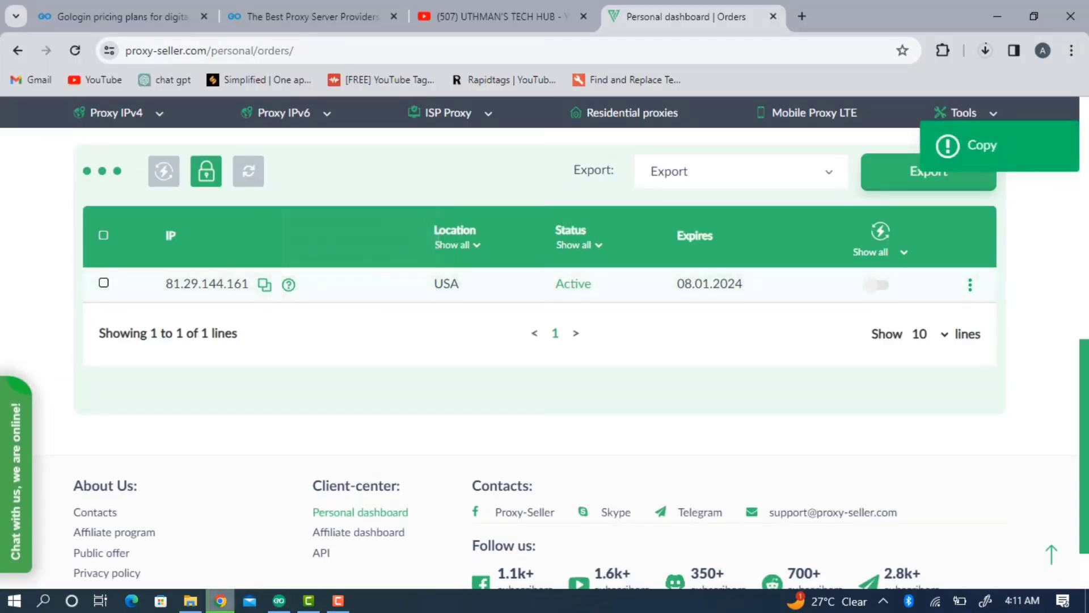
left_click(278, 600)
left_click(175, 399)
key("ctrl+v")
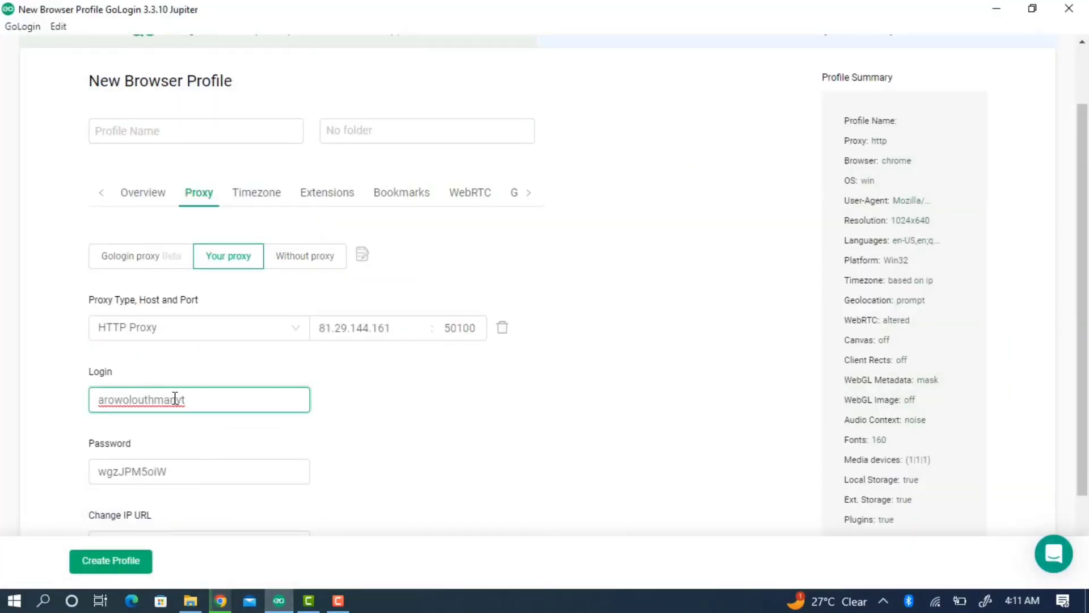
Run Check Proxy and confirm it reports United States, Washington at 172 ms.
scroll(280, 492, "down", 2)
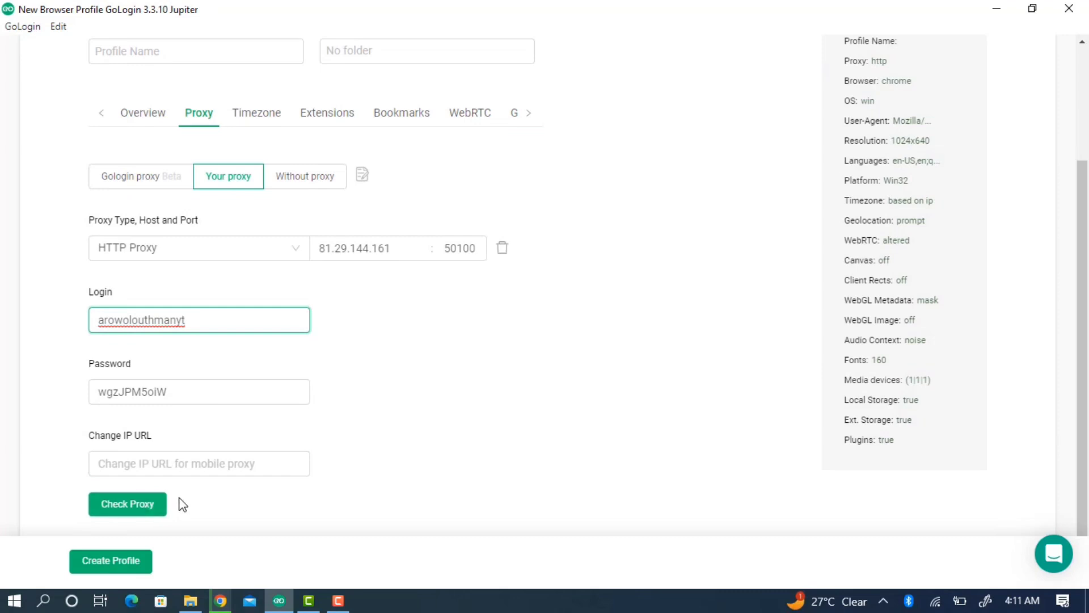
scroll(170, 501, "down", 1)
left_click(159, 477)
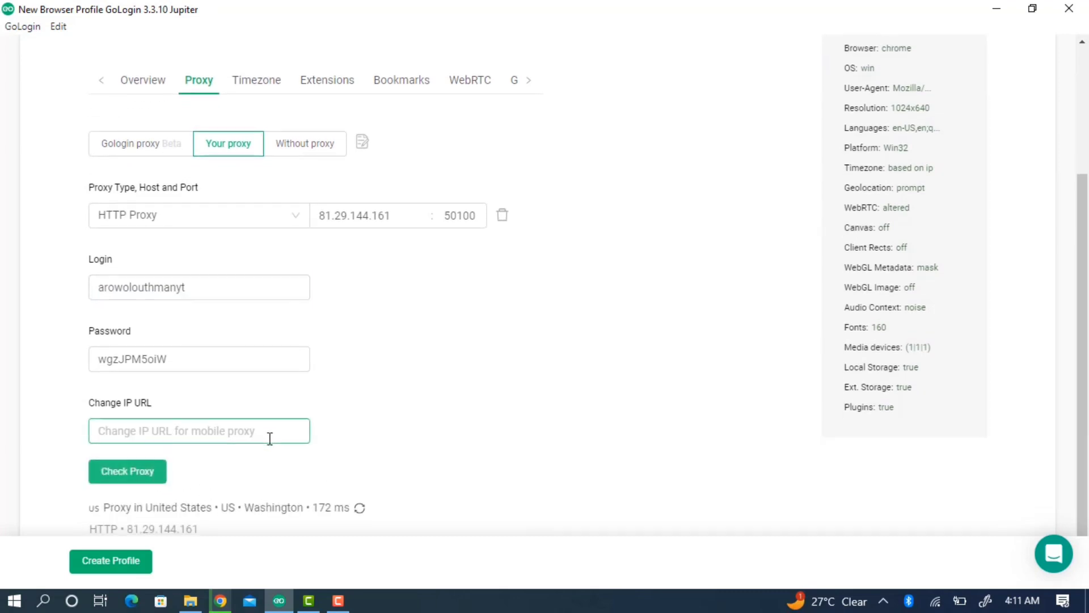
scroll(239, 448, "down", 2)
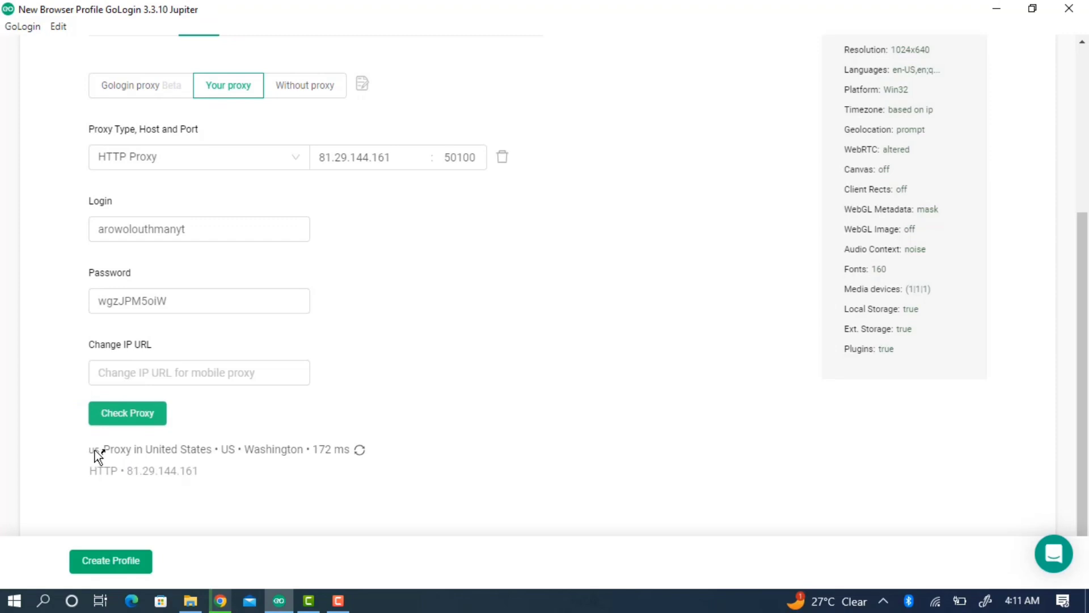
scroll(570, 333, "up", 8)
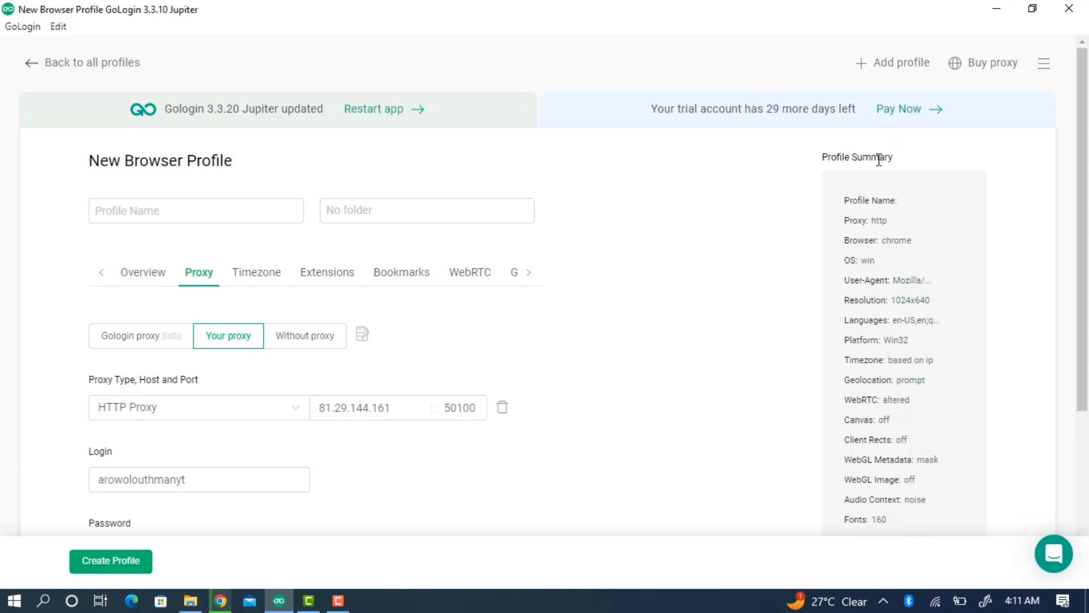
scroll(914, 179, "down", 3)
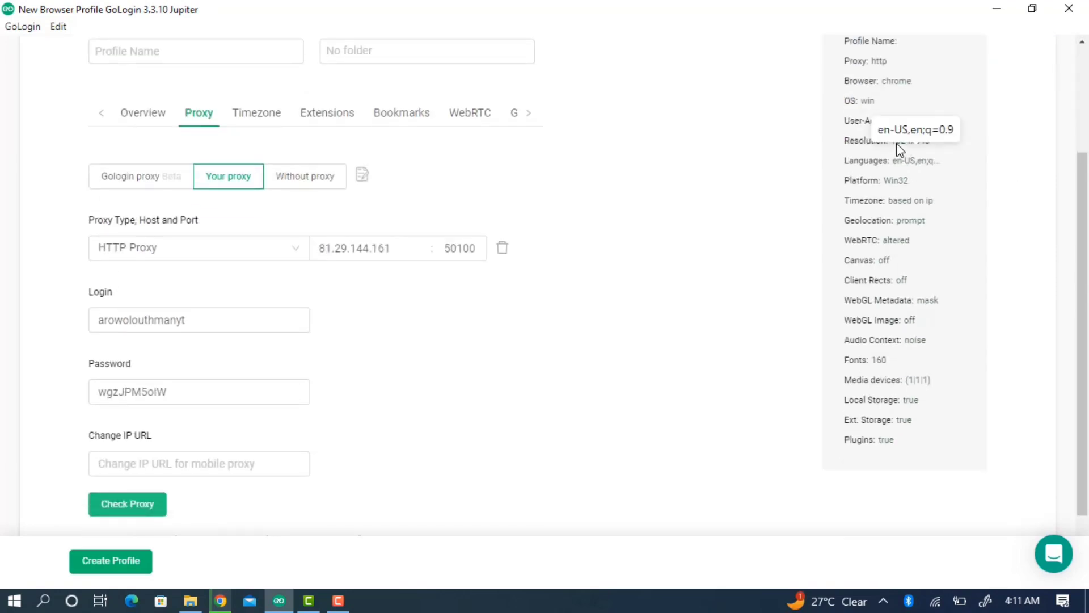
scroll(927, 187, "up", 3)
scroll(938, 202, "down", 4)
scroll(936, 198, "up", 4)
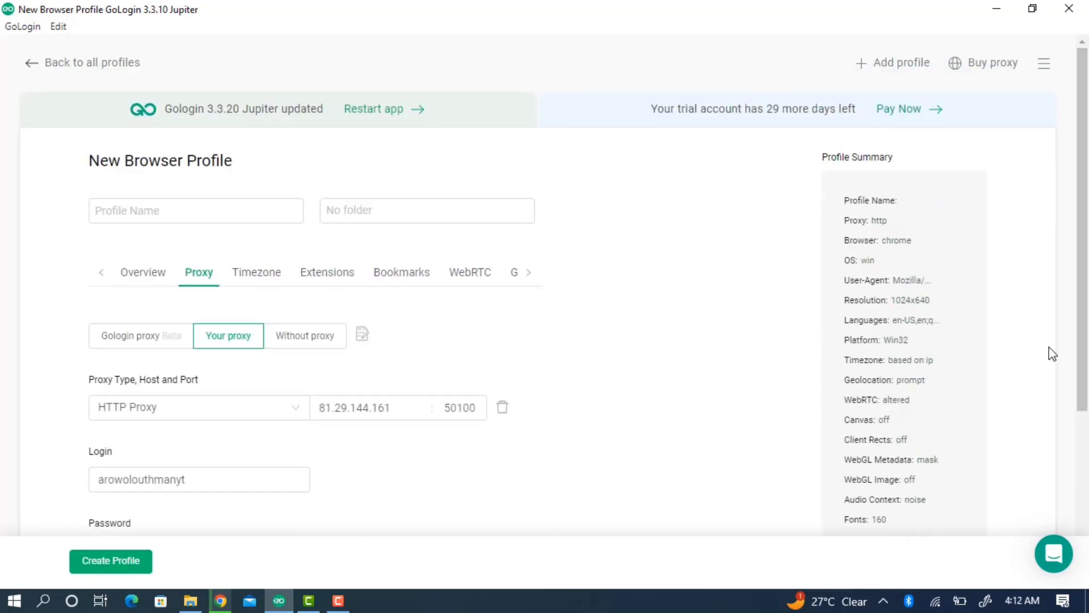
scroll(1056, 347, "down", 3)
scroll(1056, 352, "up", 3)
scroll(935, 283, "down", 3)
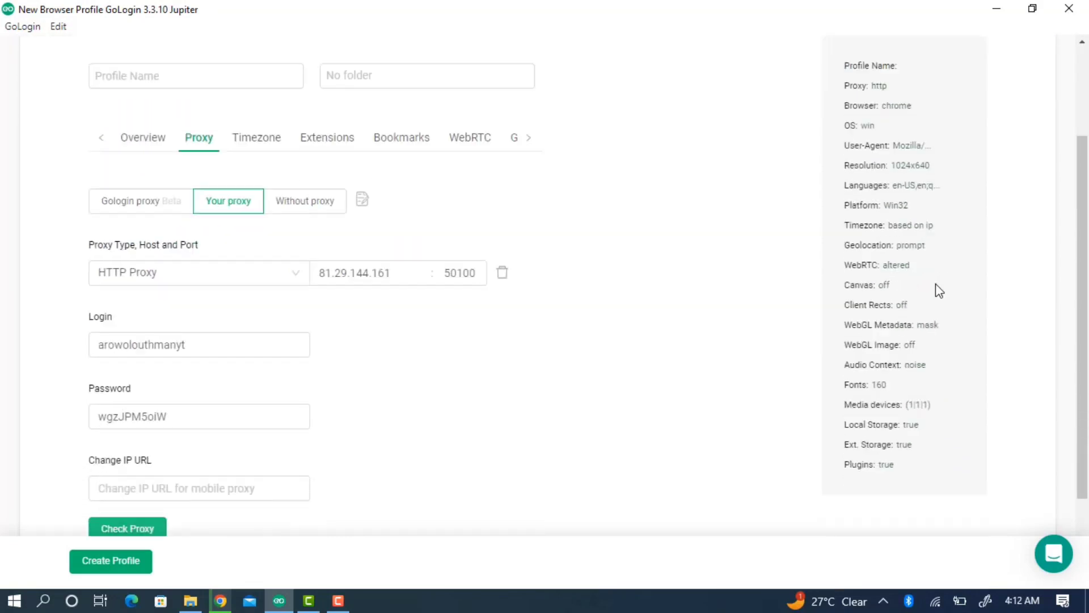
scroll(900, 250, "up", 3)
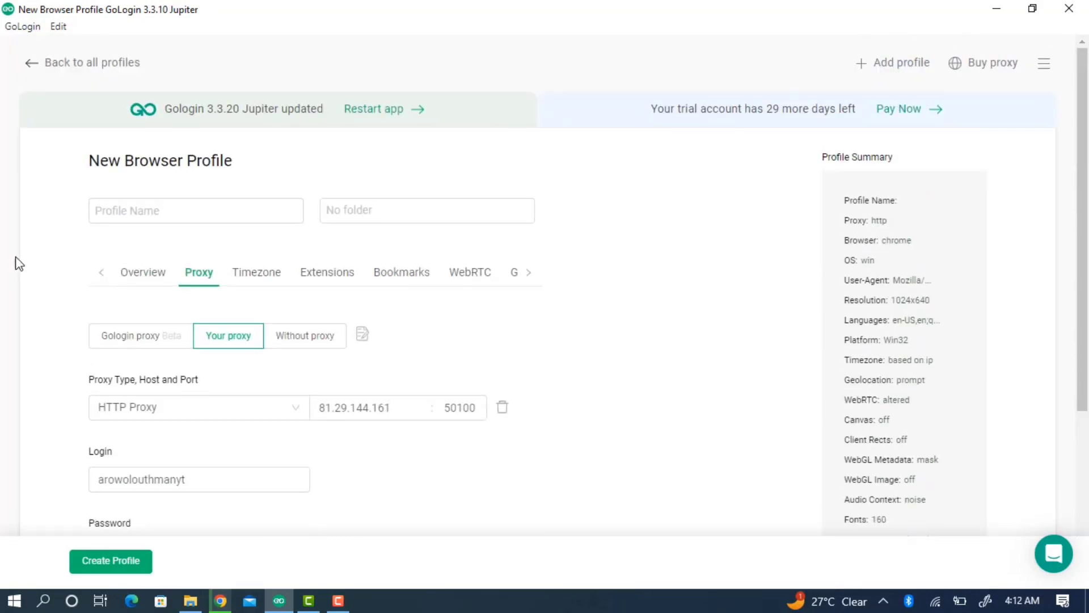
Browse the Timezone, Extensions, Bookmarks, WebRTC, Advanced and Cookies tabs, finishing on Geolocation.
left_click(263, 274)
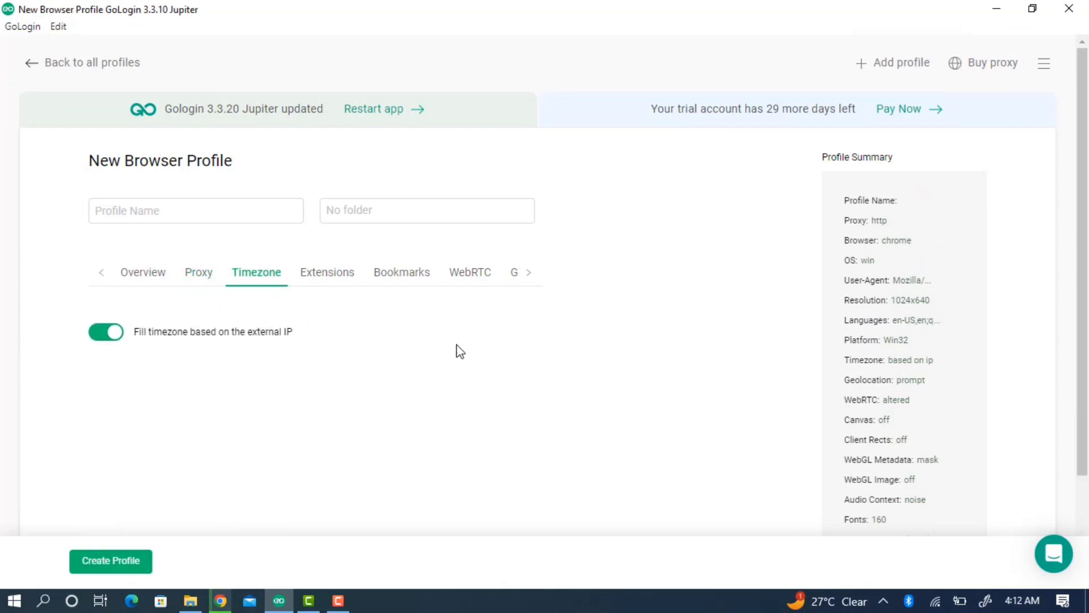
left_click(337, 283)
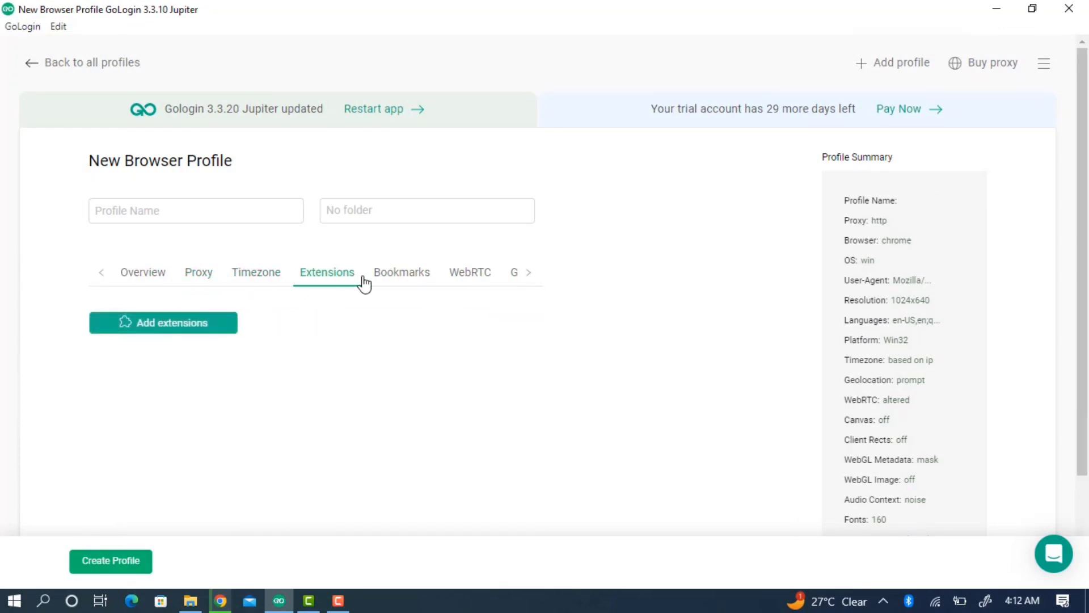
left_click(394, 277)
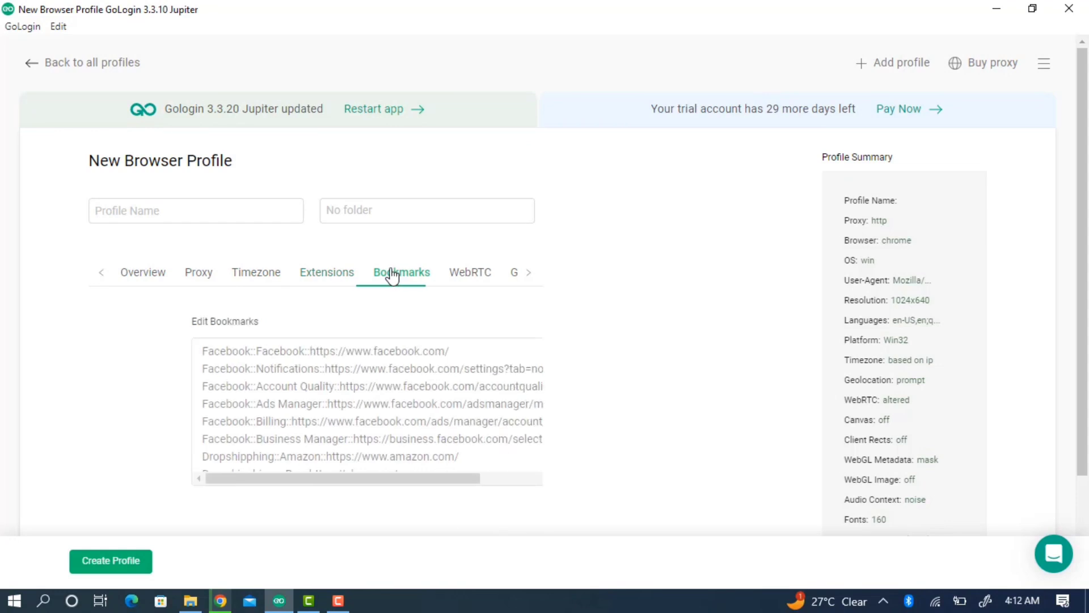
left_click(471, 277)
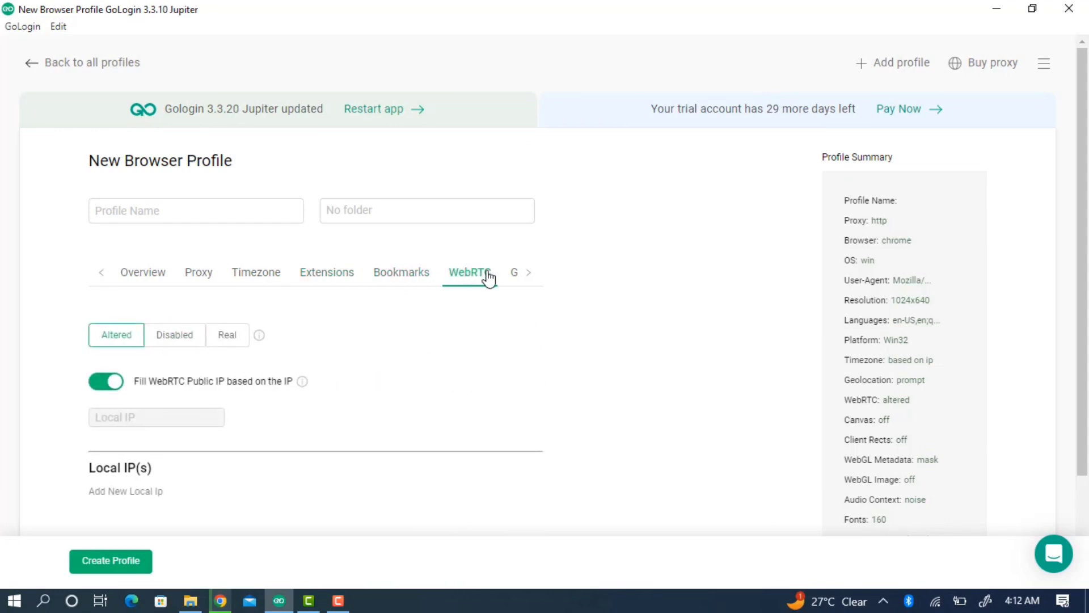
left_click(525, 273)
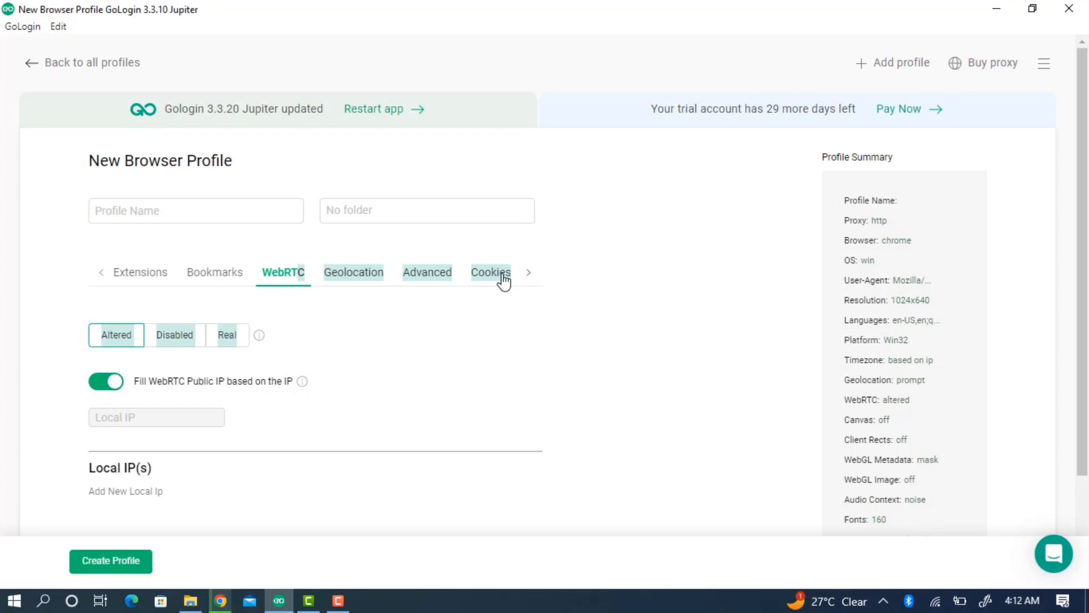
left_click(374, 337)
left_click(353, 291)
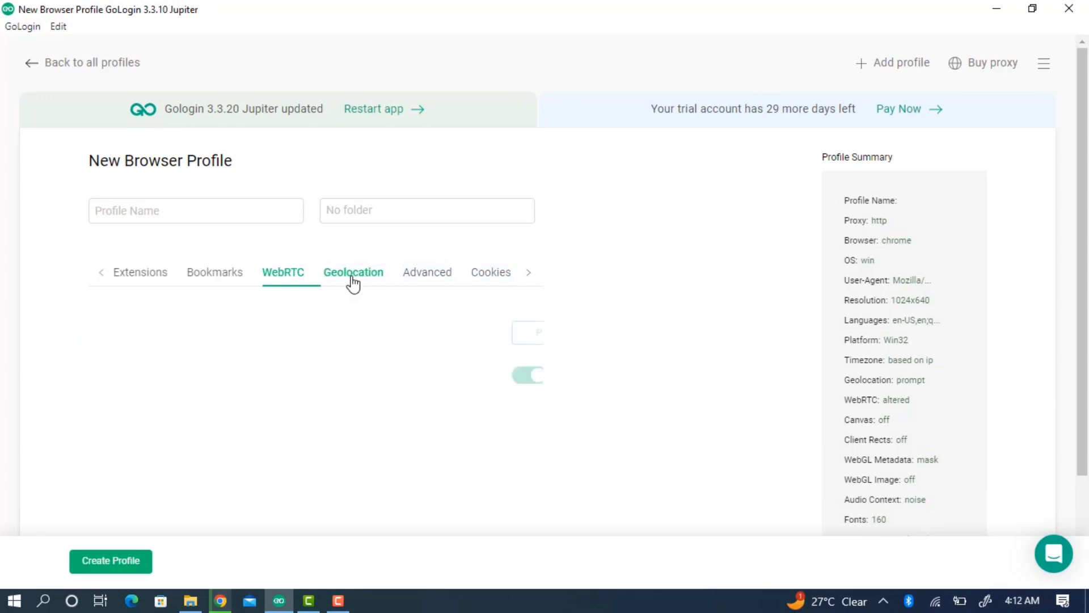
left_click(408, 279)
left_click(497, 277)
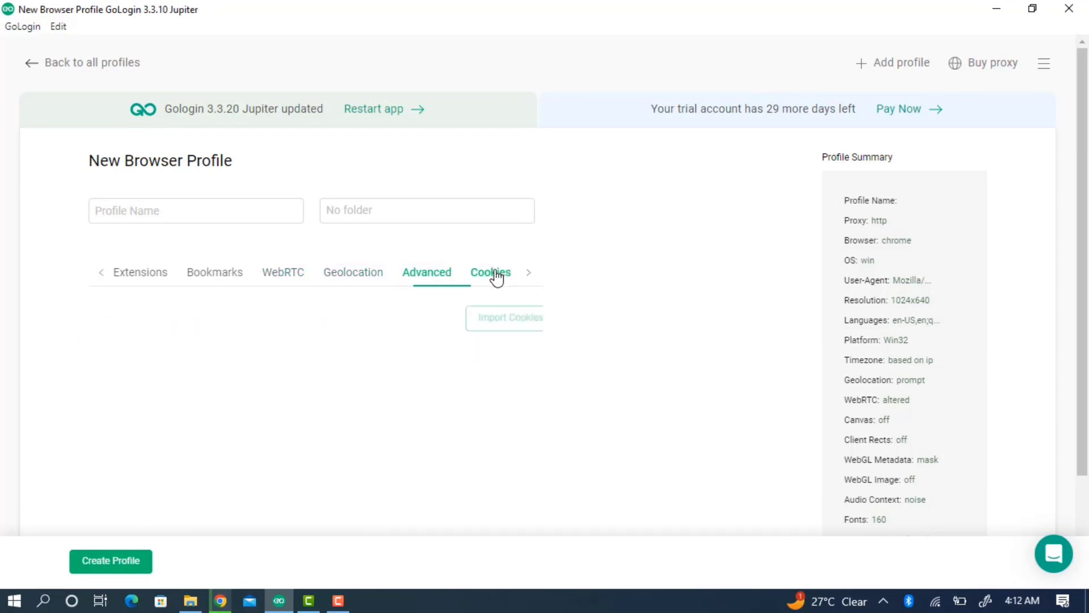
left_click(360, 288)
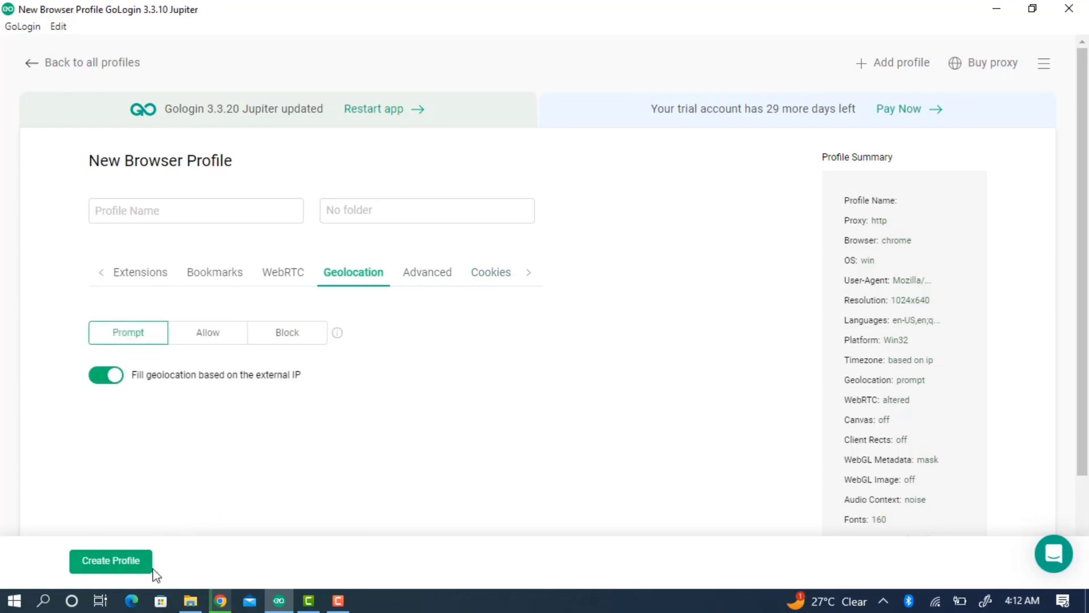
Save the steep-feather profile and run it, opening Orbita on a Google new tab.
left_click(108, 566)
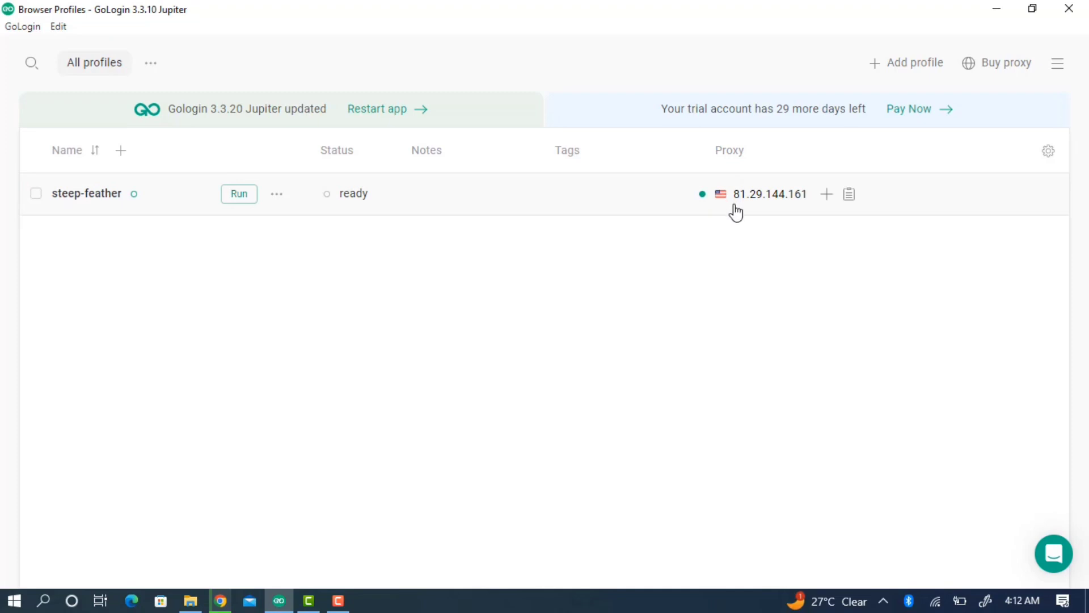
left_click(236, 198)
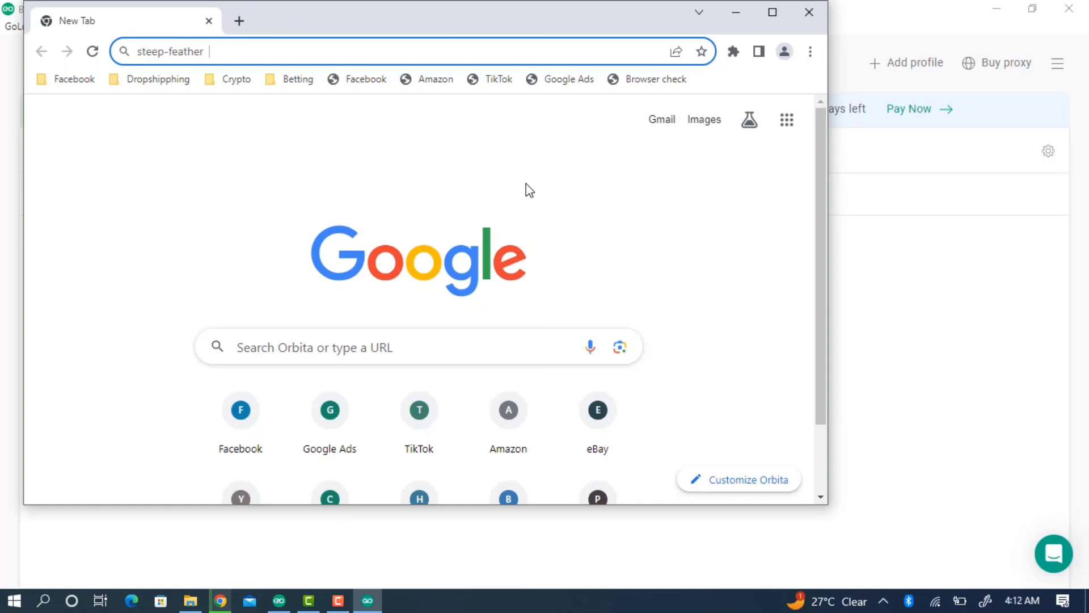
Search Google for 'my location' and check that it reports Washington, DC 20004.
type("my ")
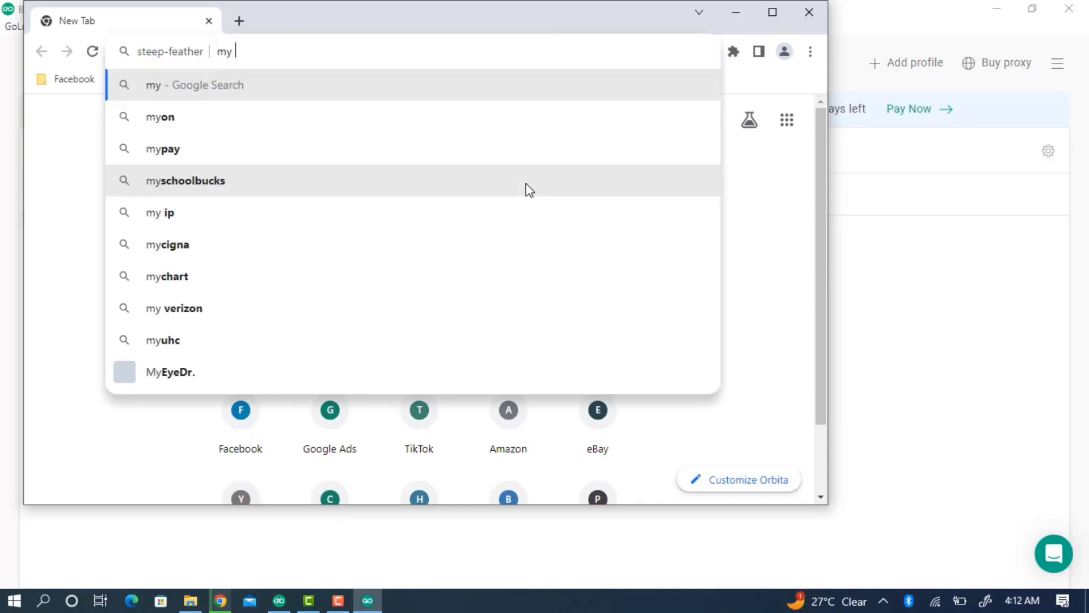
type("location")
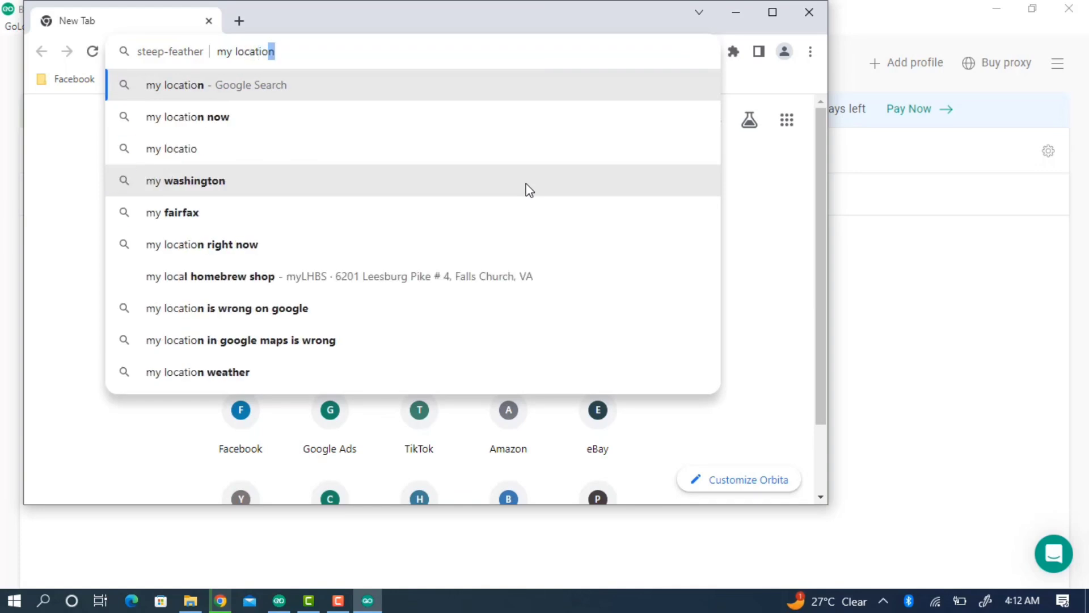
key("Return")
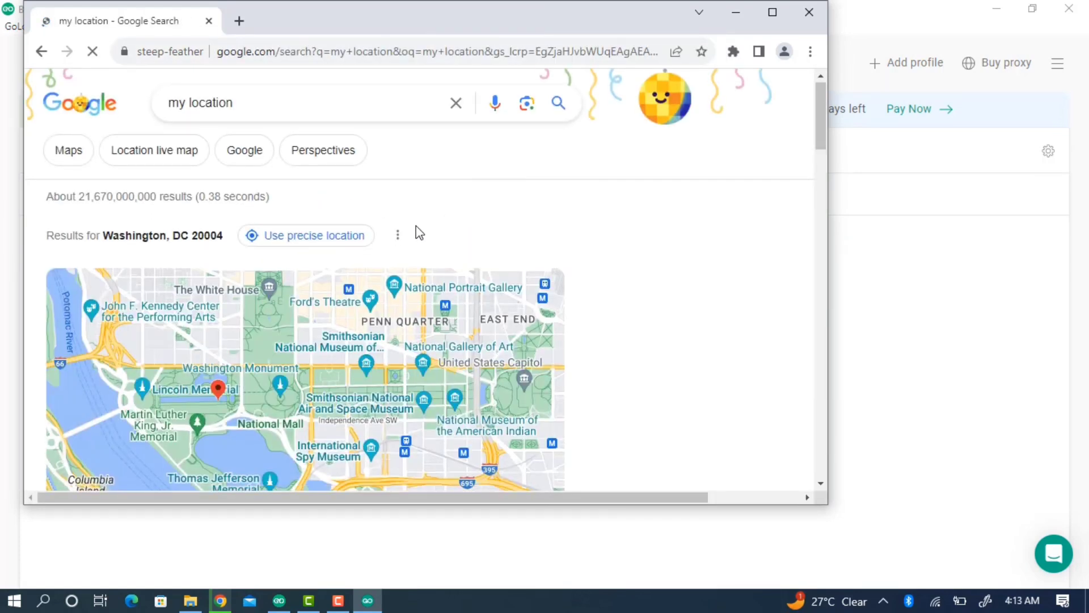
scroll(416, 230, "down", 5)
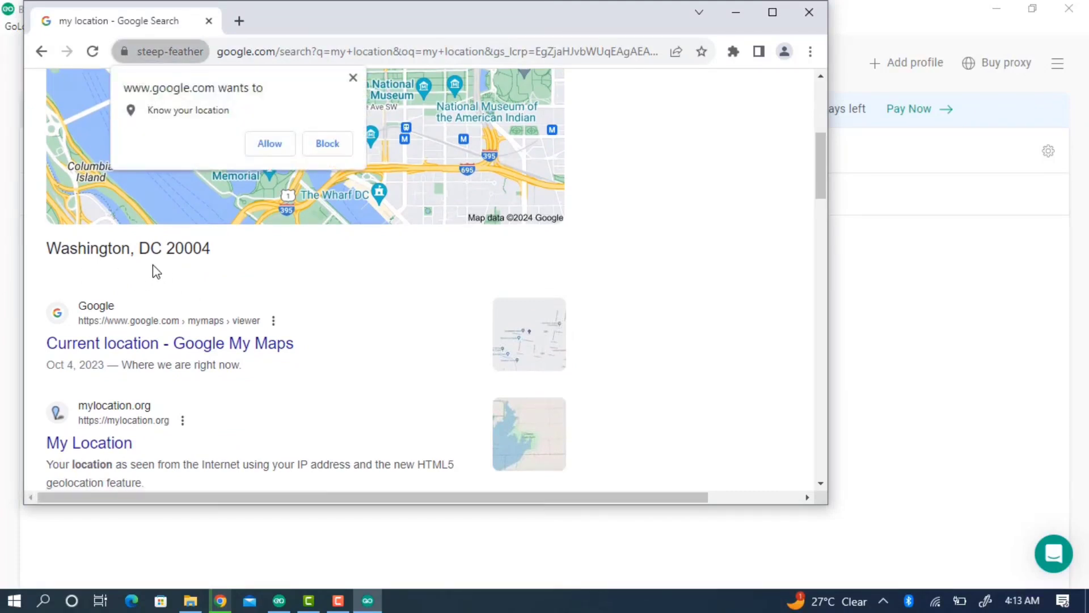
scroll(152, 265, "up", 3)
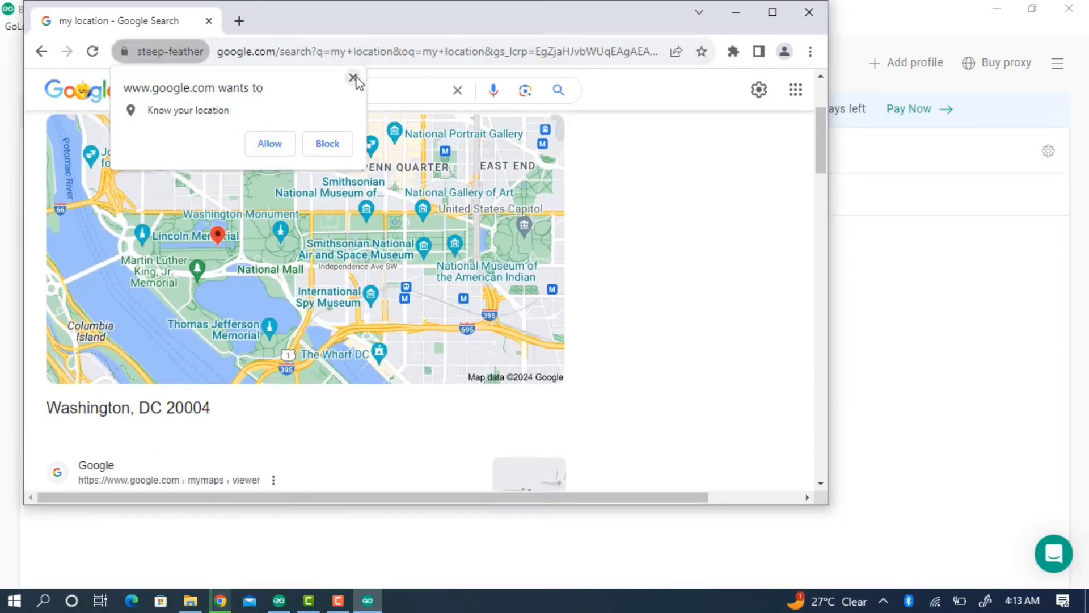
Dismiss the location permission prompt and open a second blank tab.
left_click(352, 78)
scroll(597, 181, "up", 3)
scroll(461, 205, "down", 1)
scroll(460, 205, "down", 2)
scroll(461, 205, "up", 3)
left_click(239, 21)
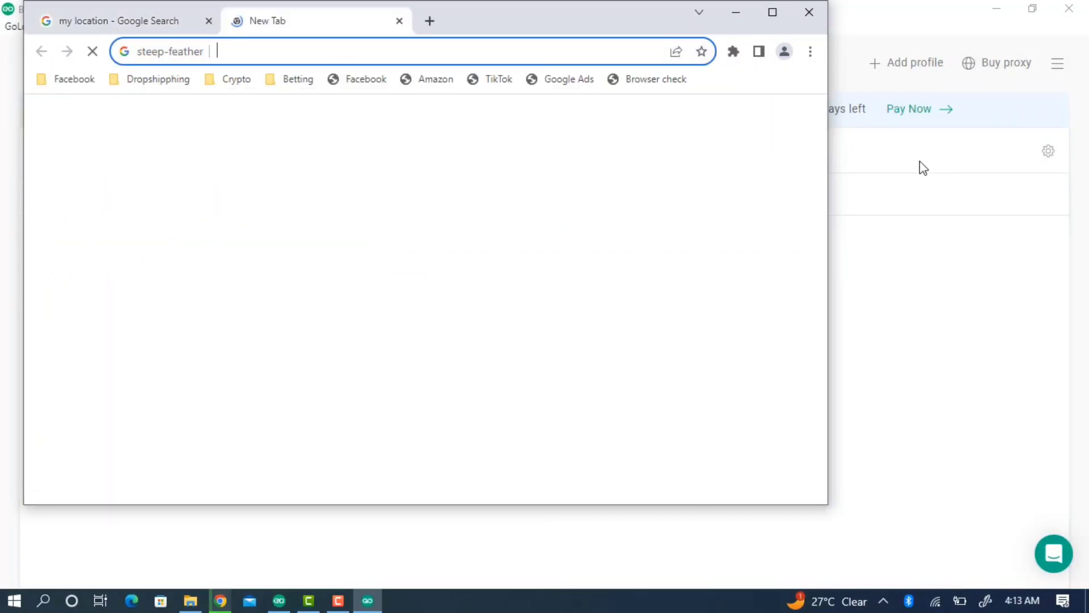
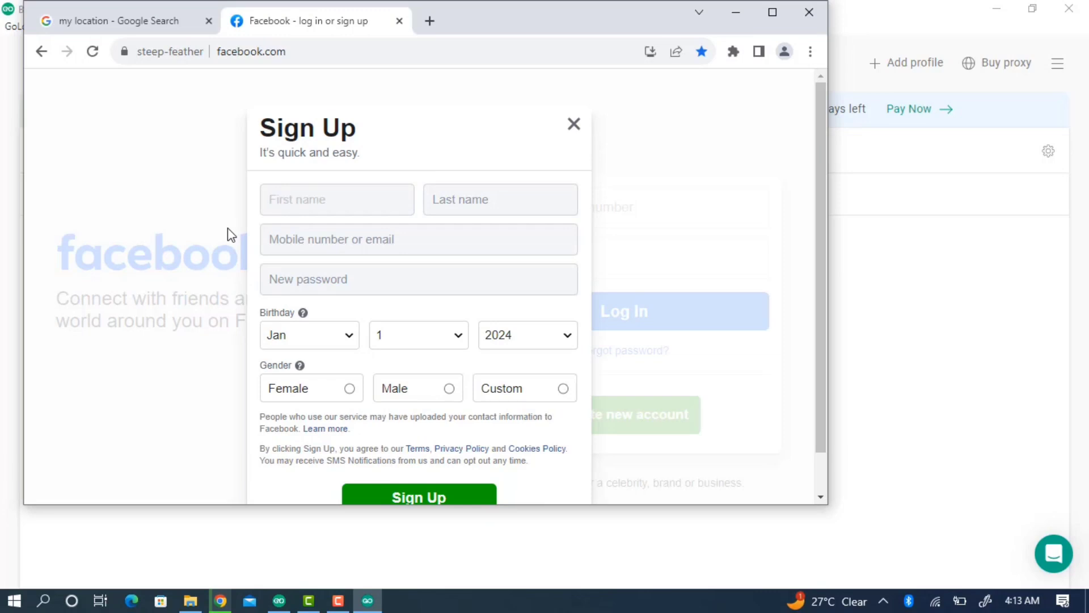
type("a")
type("uthma")
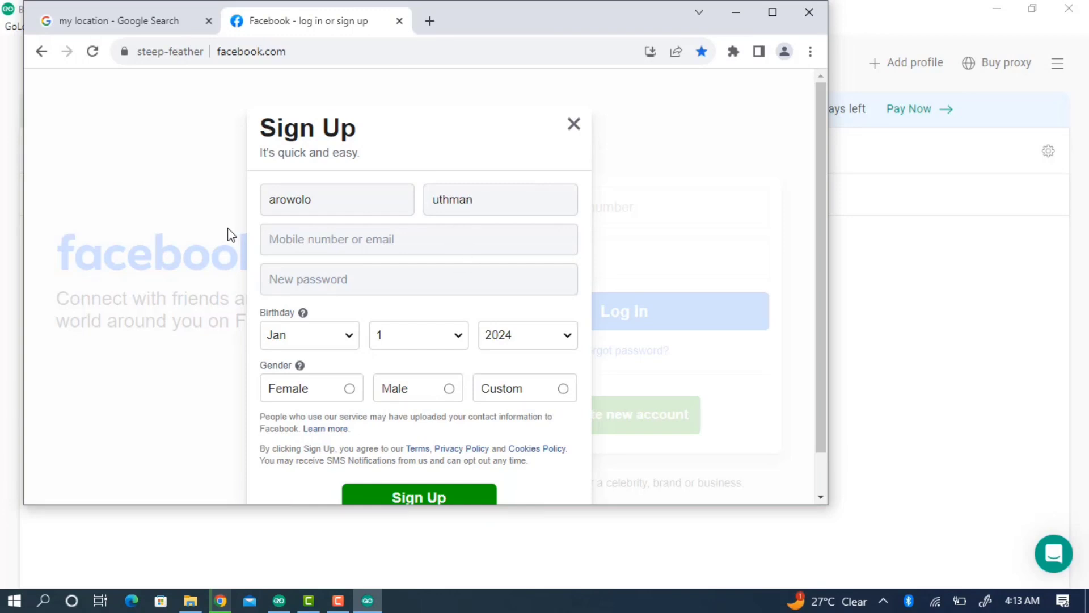
Enter the first and last name and the e-mail address in the sign-up form.
key("Tab")
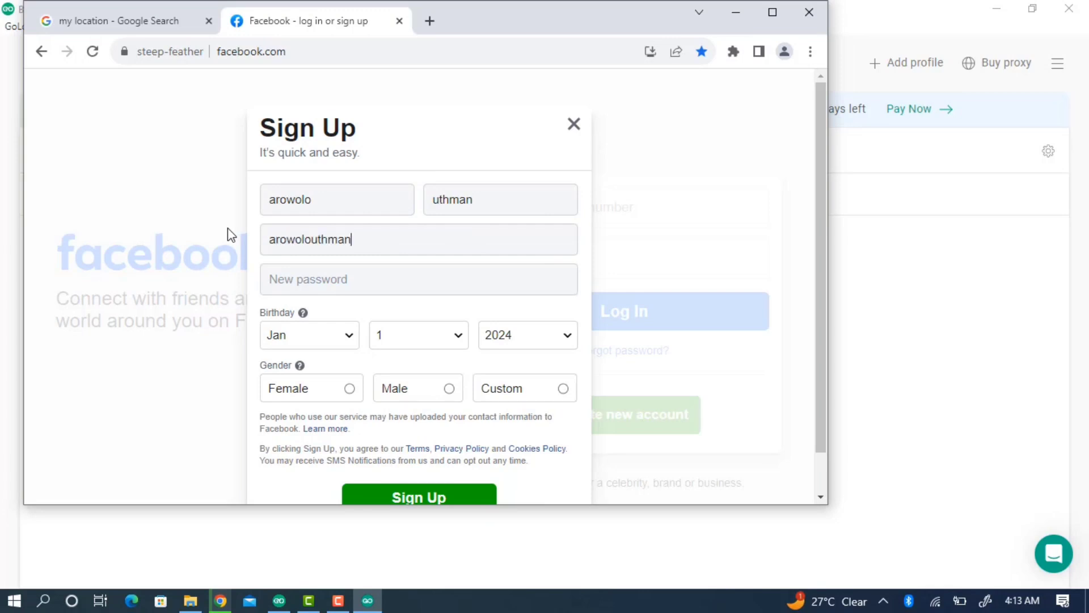
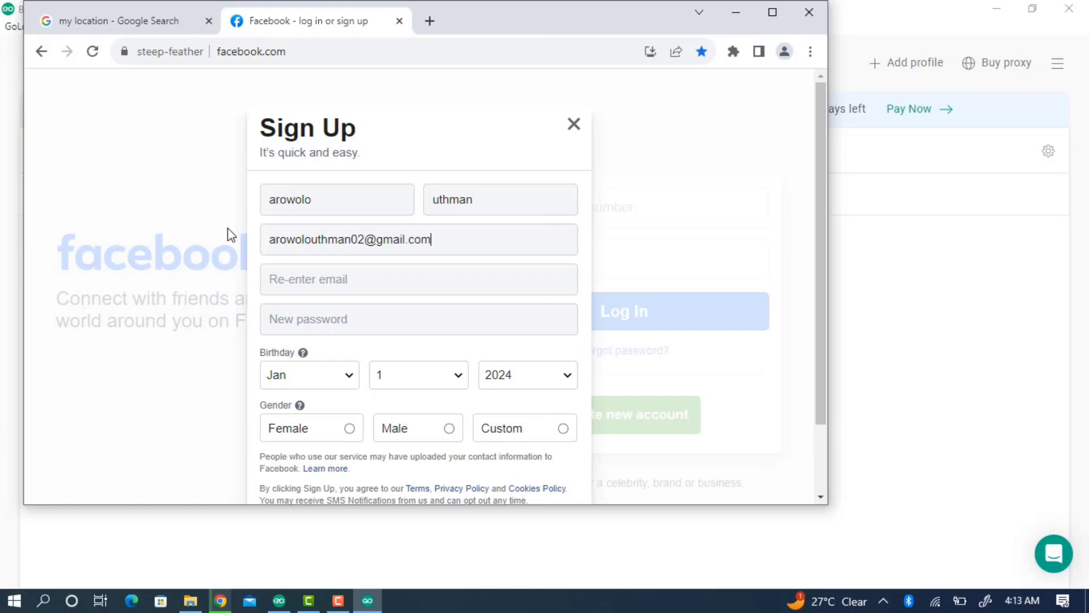
Copy the e-mail address and paste it into the Re-enter email field.
triple_click(362, 239)
key("ctrl+c")
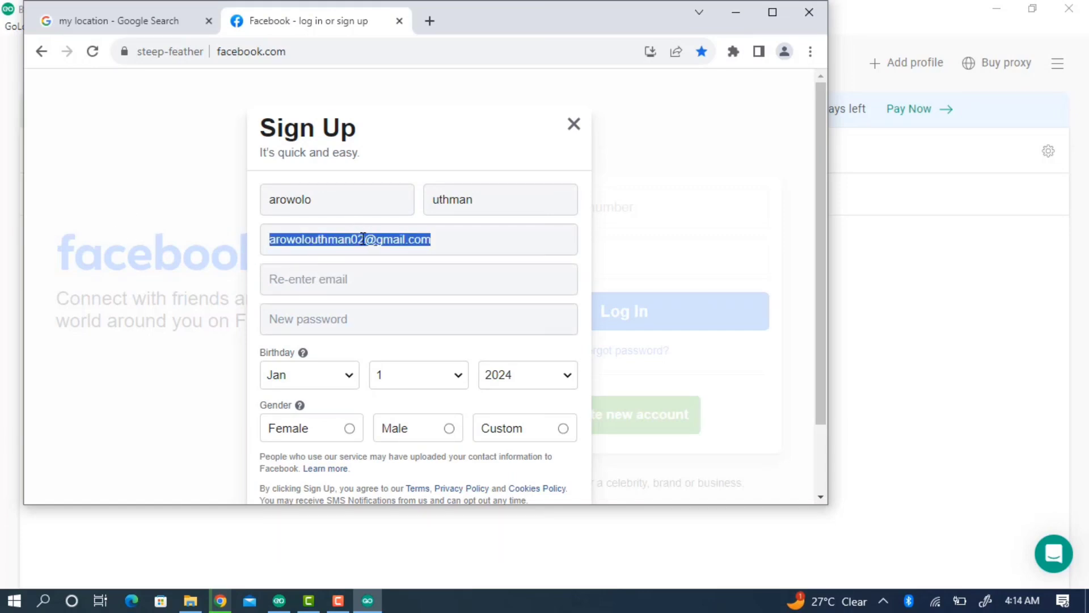
right_click(441, 199)
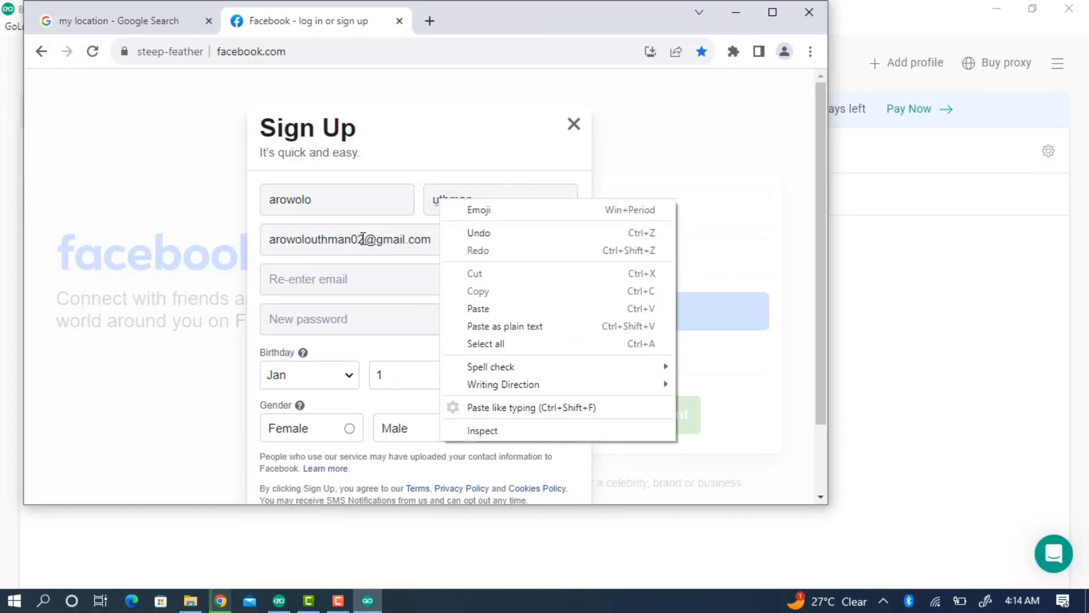
left_click(363, 238)
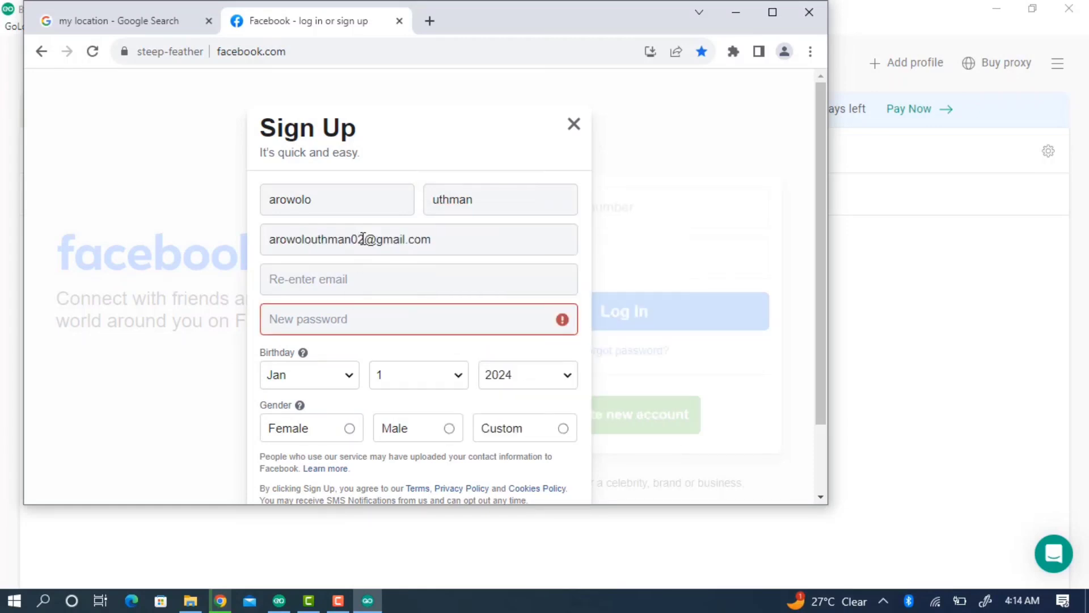
key("Tab")
key("ctrl+v")
key("Tab")
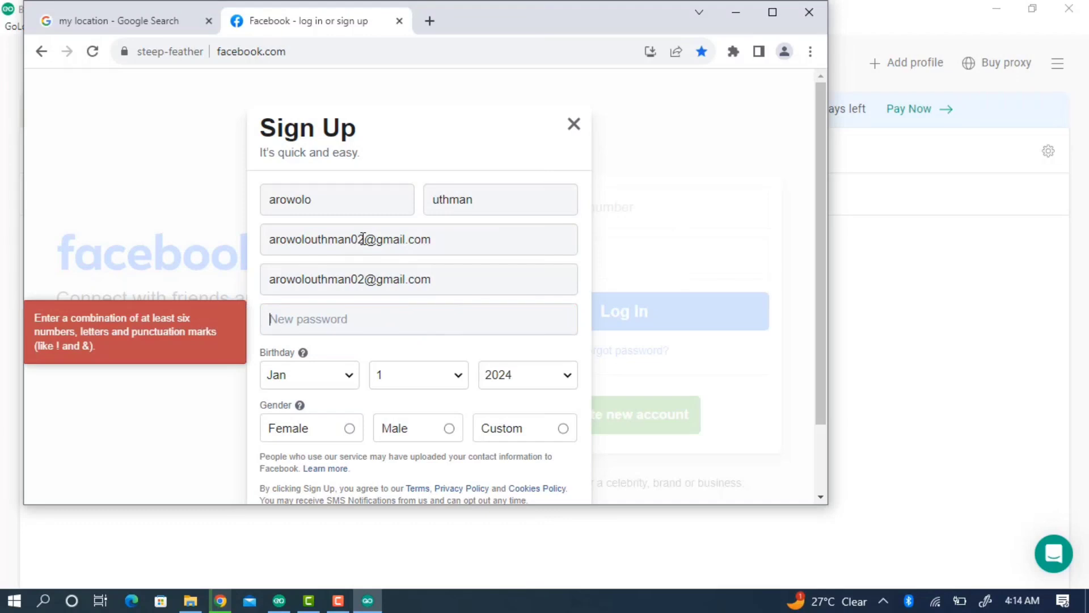
Type a new account password in the New password field.
type("a")
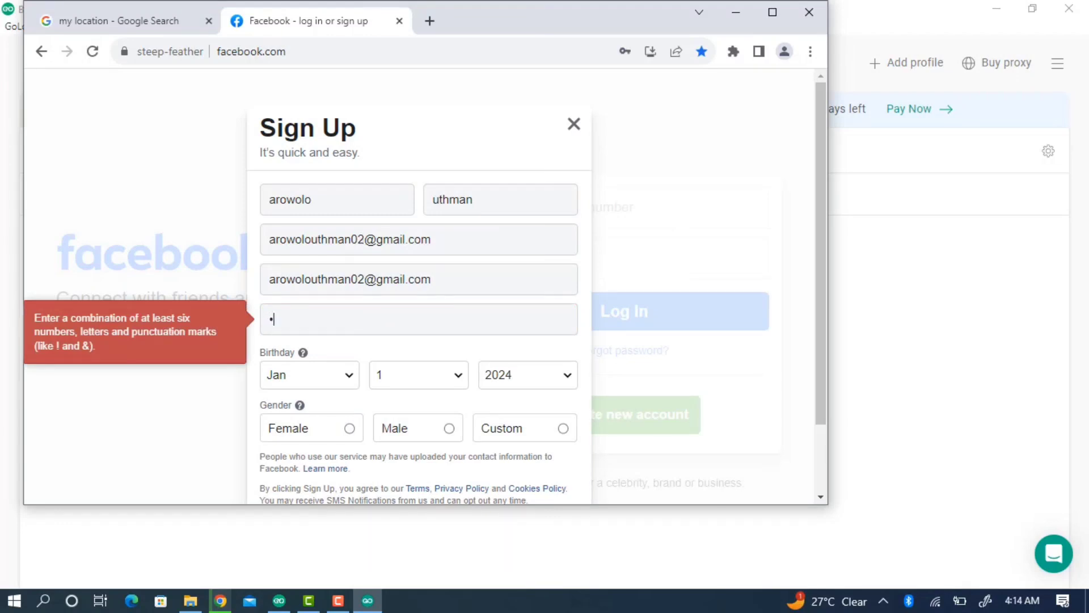
key("BackSpace")
key("BackSpace")
type("a")
Set the birthday to 14 January 2001.
scroll(340, 372, "down", 2)
left_click(536, 304)
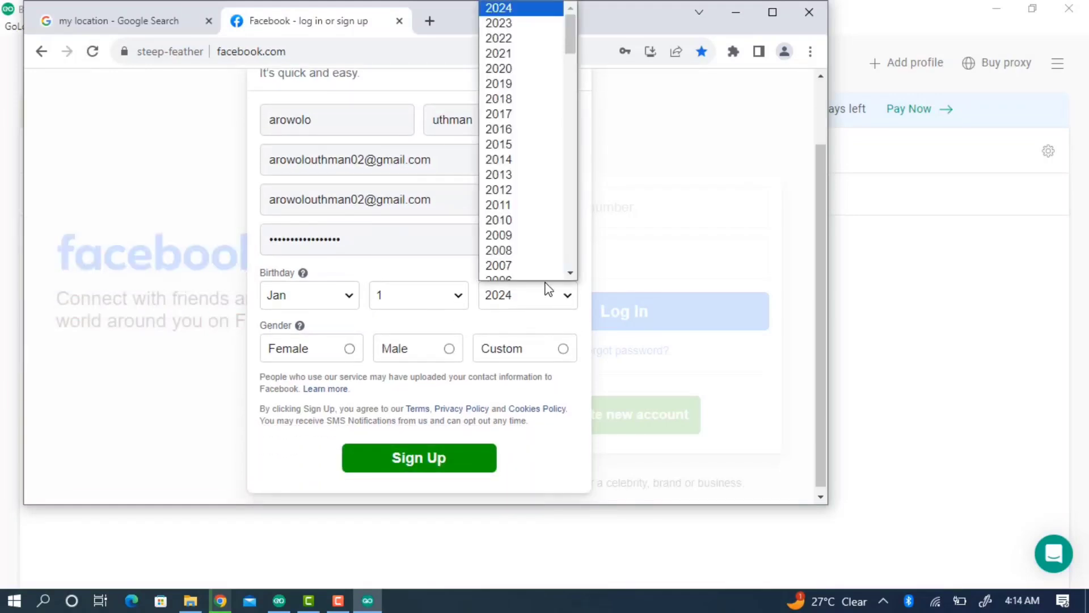
scroll(531, 244, "down", 8)
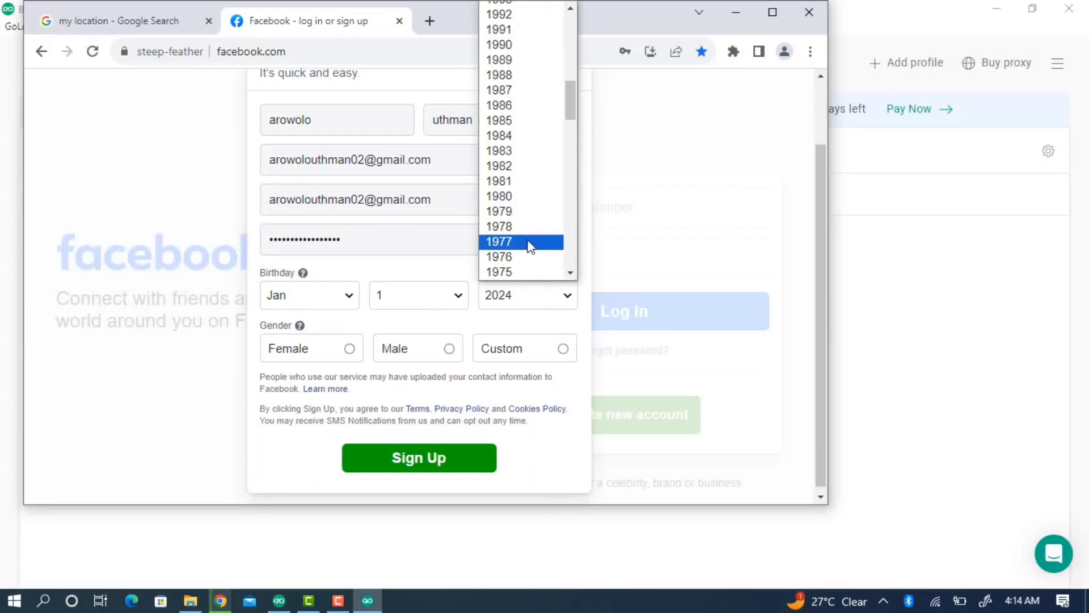
left_click(527, 121)
left_click(428, 294)
scroll(409, 205, "down", 1)
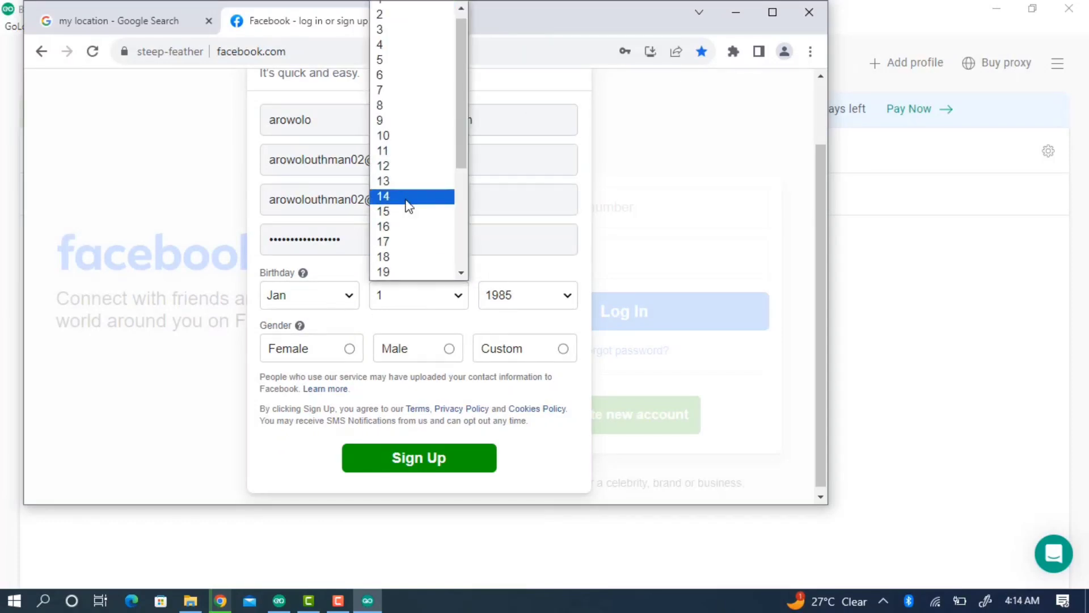
left_click(409, 199)
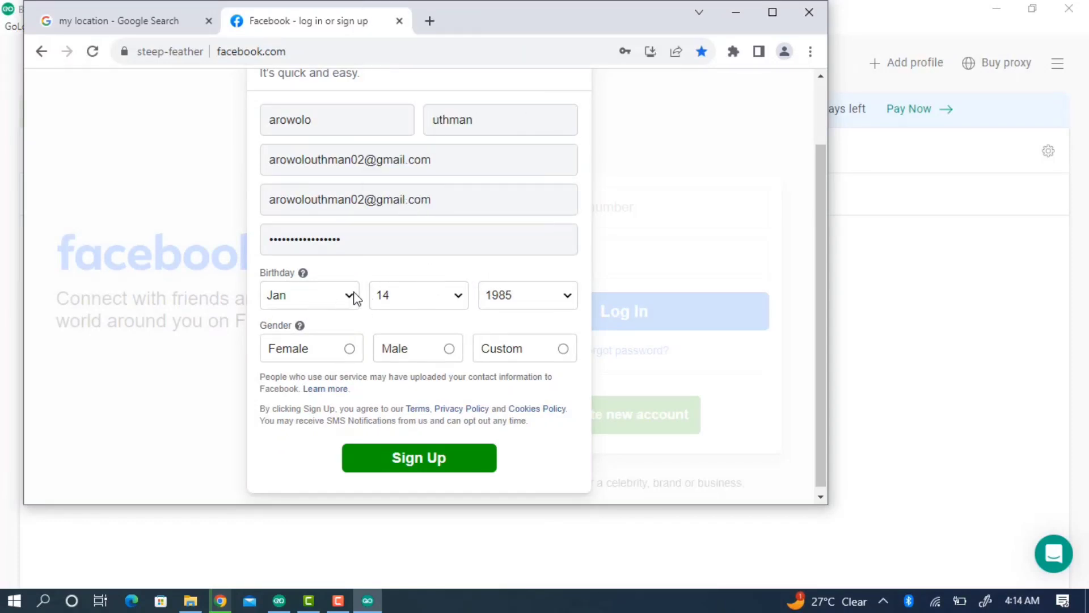
left_click(508, 295)
scroll(499, 139, "up", 7)
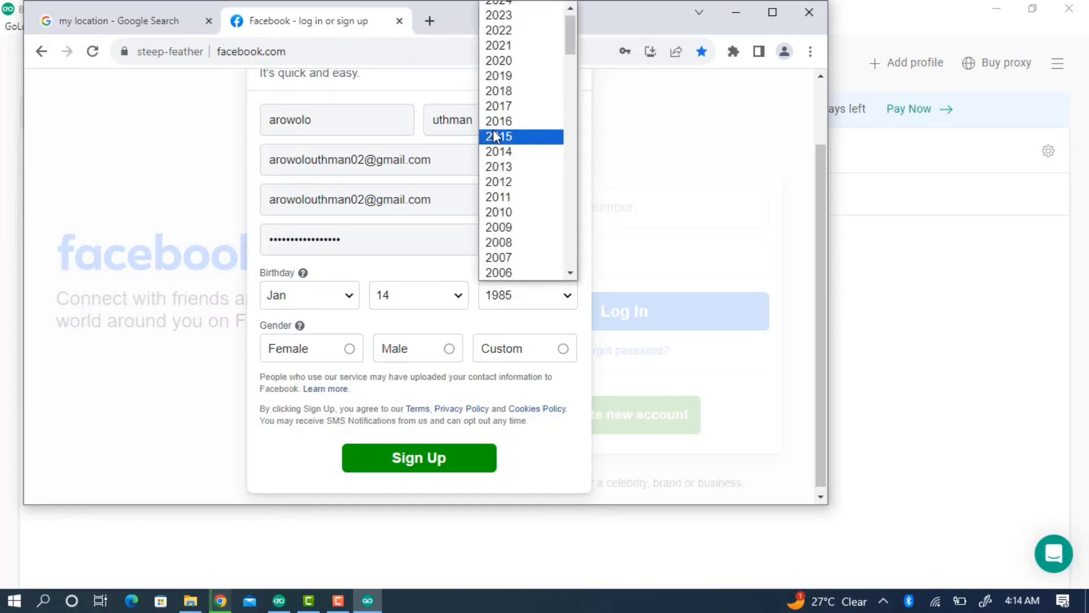
scroll(533, 159, "down", 4)
left_click(524, 182)
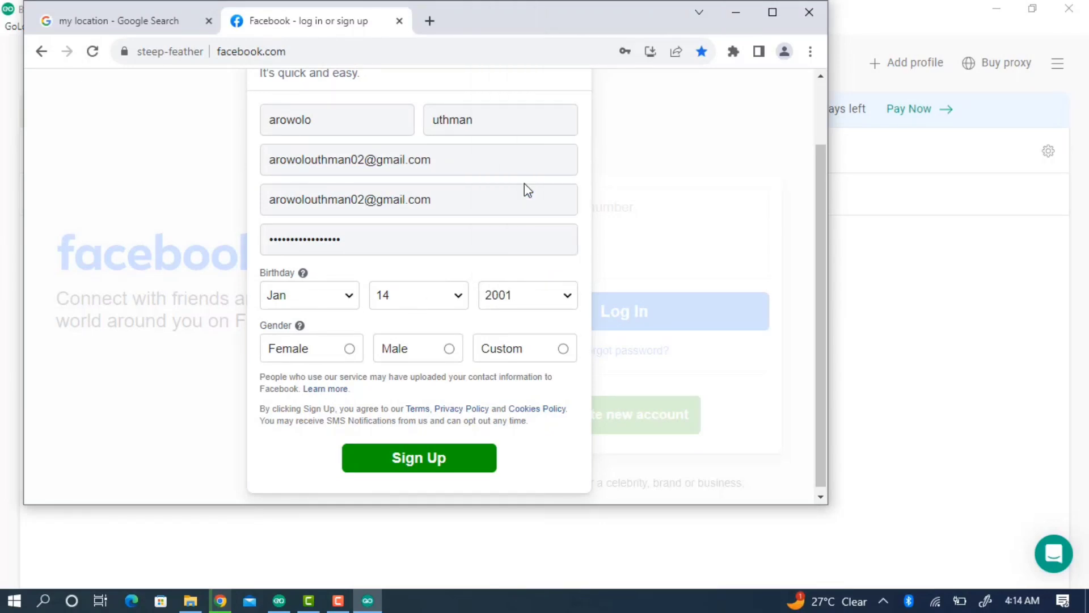
Choose Male as the gender and submit the sign-up form.
scroll(502, 215, "down", 1)
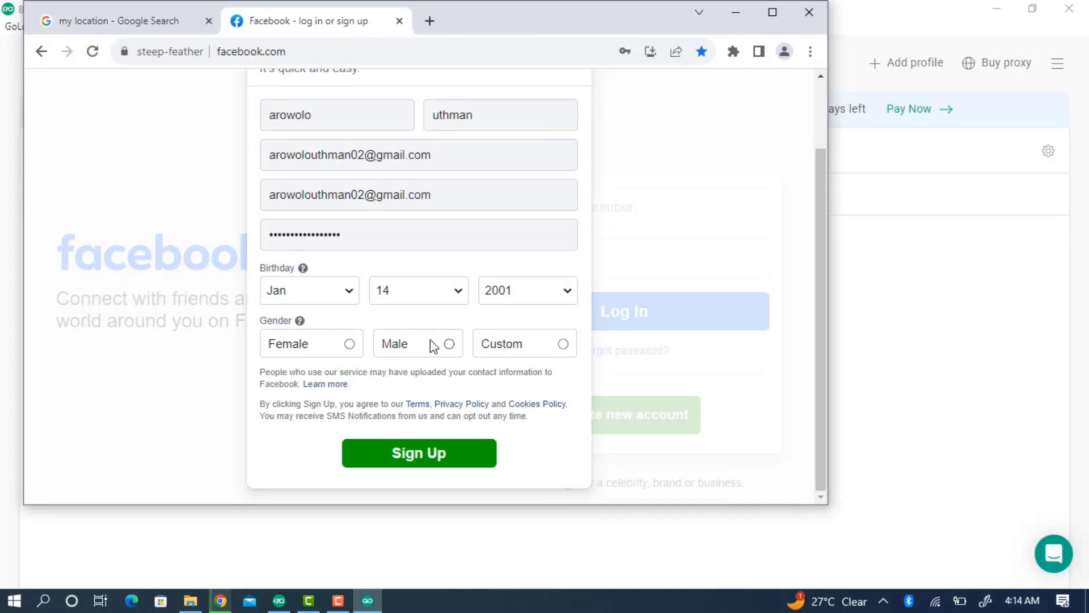
left_click(448, 343)
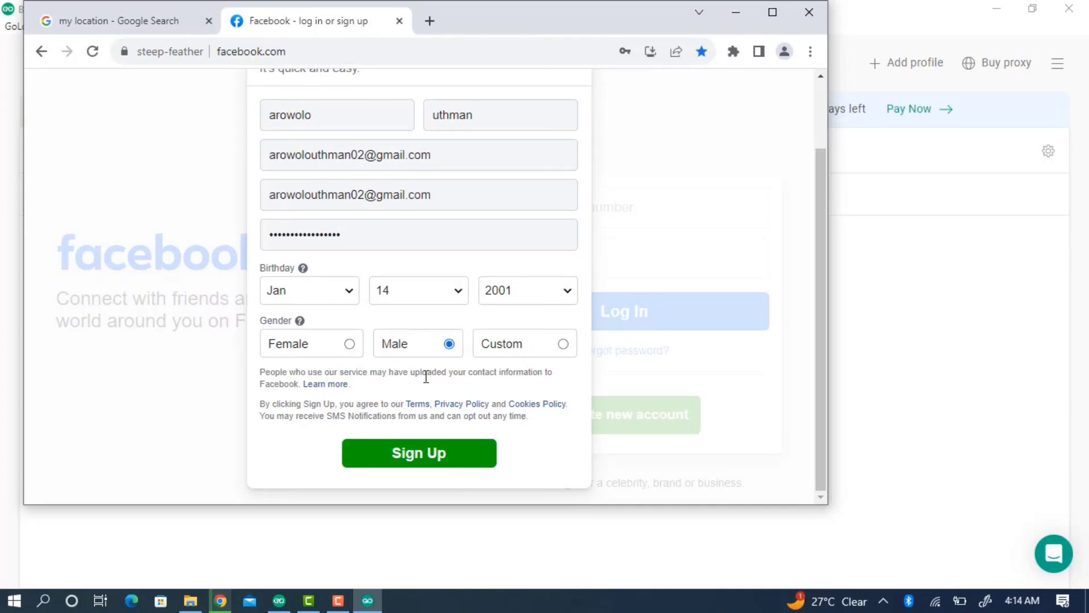
left_click(420, 454)
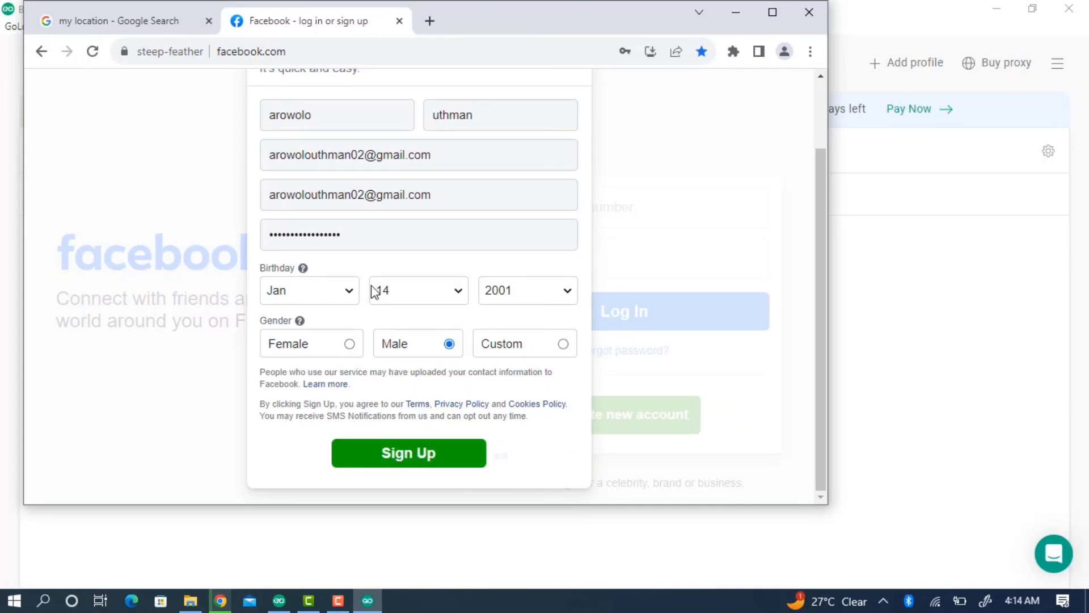
left_click(424, 457)
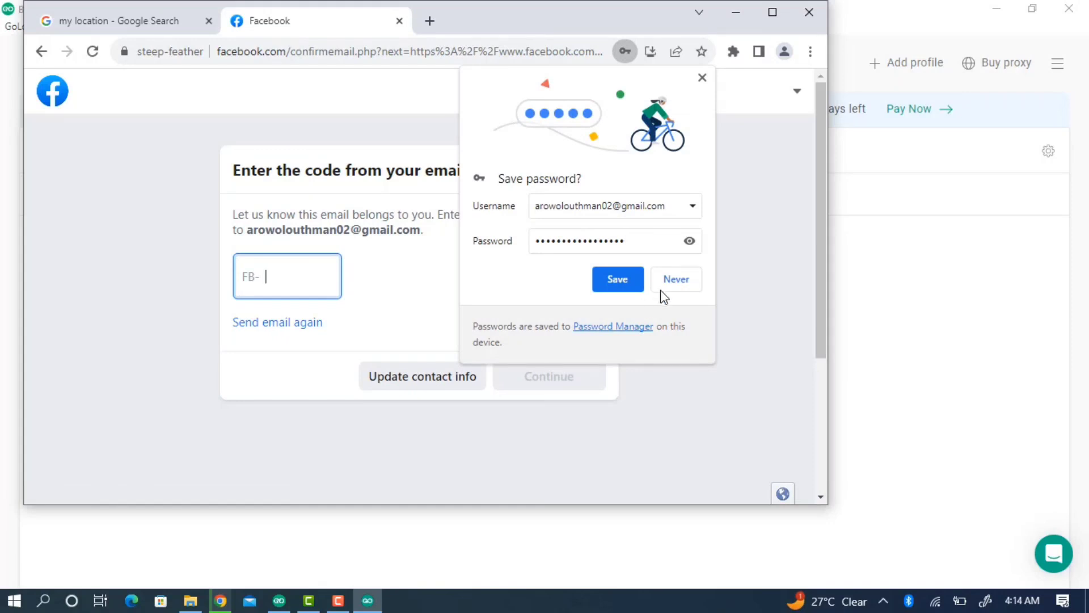
Decline Chrome's password saving, then enter and submit the e-mailed FB- confirmation code.
left_click(676, 281)
left_click(329, 290)
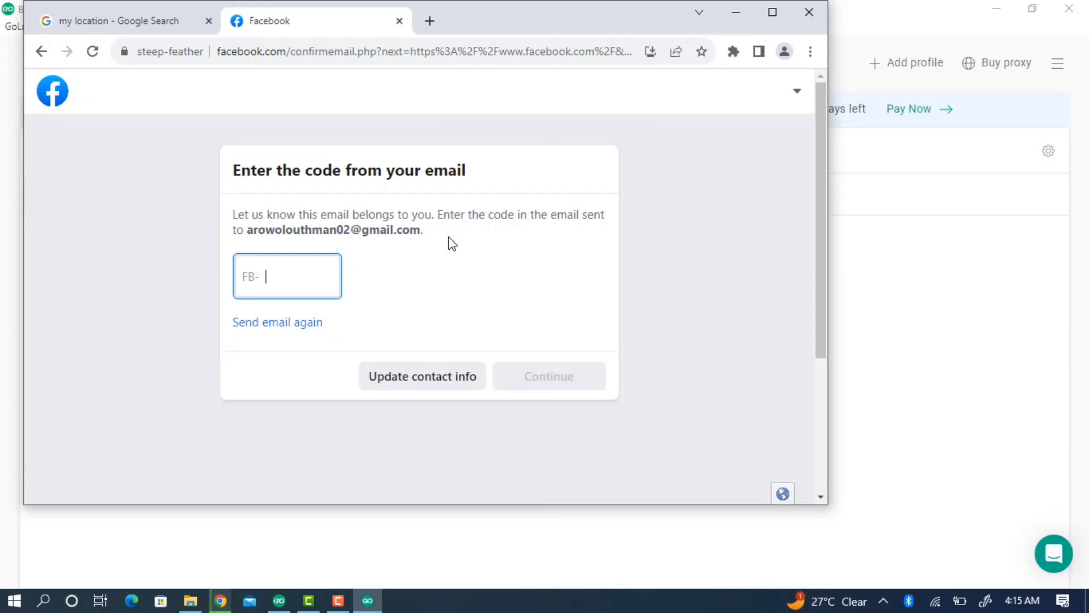
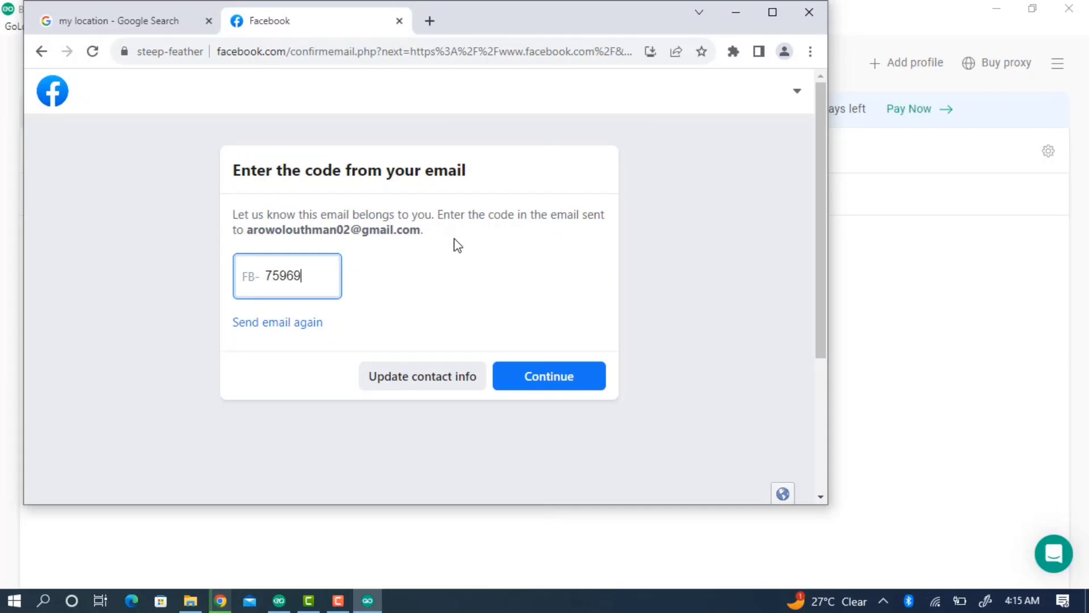
left_click(574, 385)
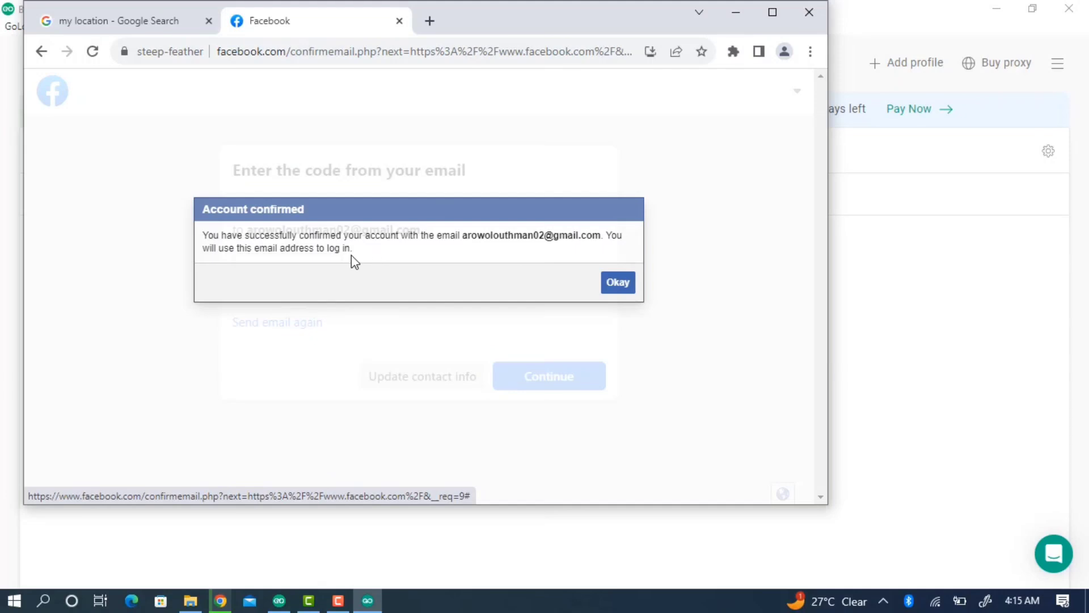
Dismiss Facebook's prompts, then start a new GoLogin profile set to Your proxy (HTTP, port 80).
left_click(618, 282)
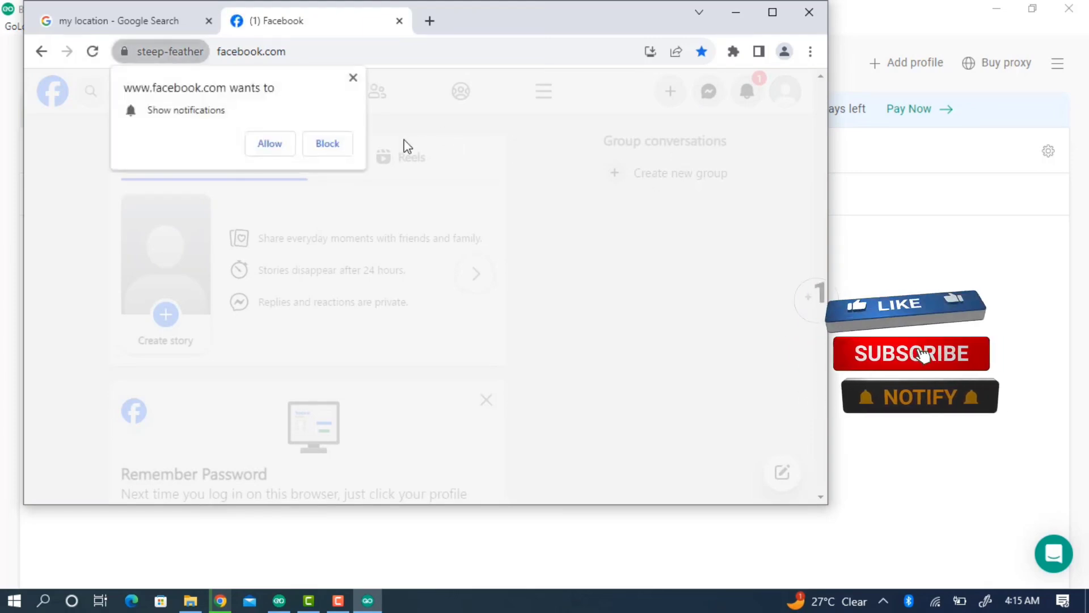
left_click(352, 78)
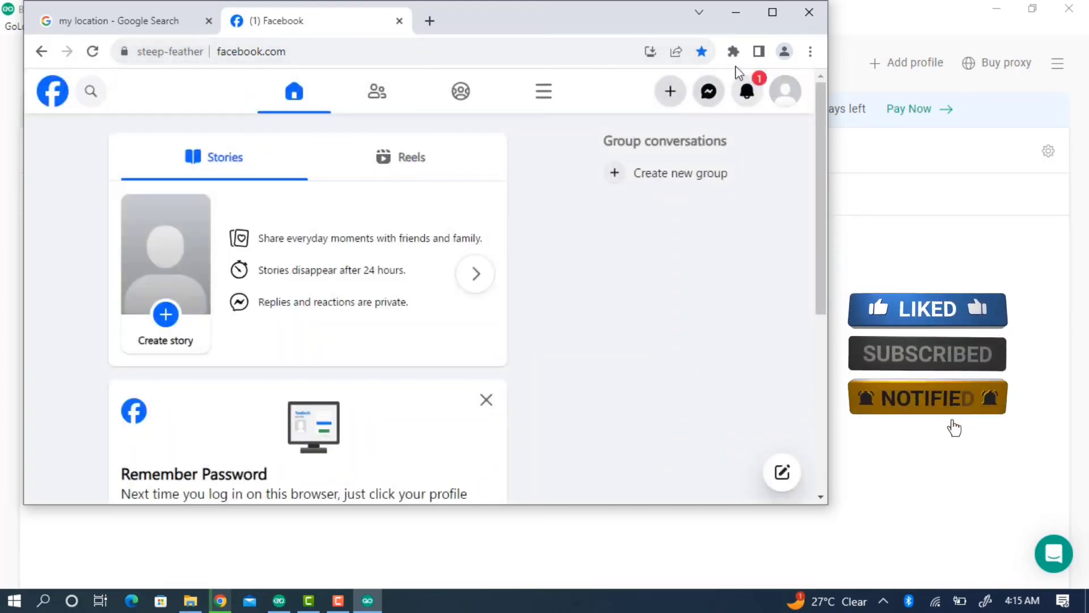
left_click(736, 12)
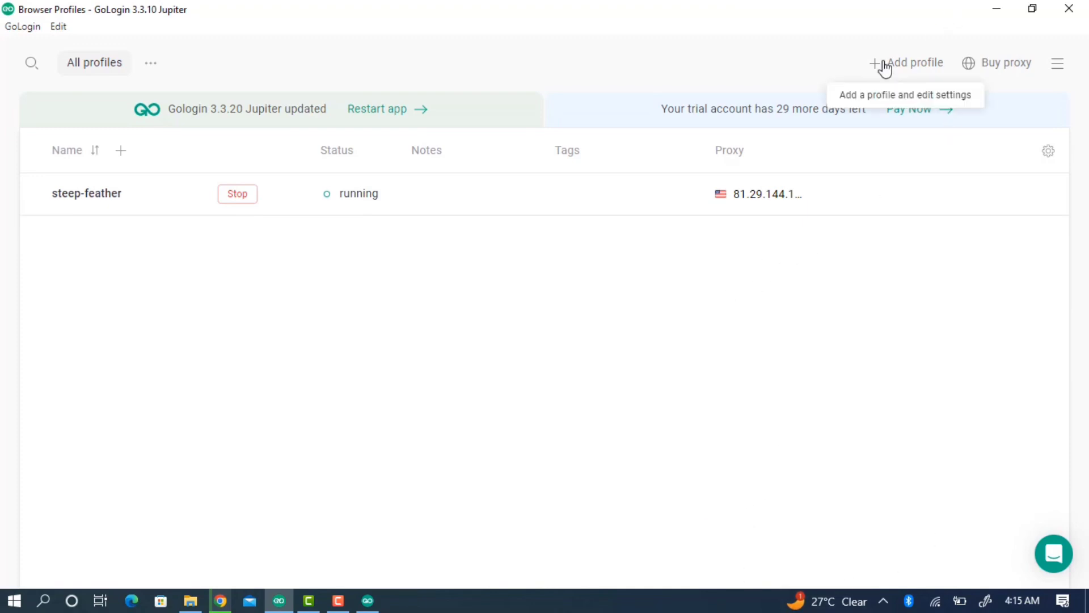
left_click(901, 65)
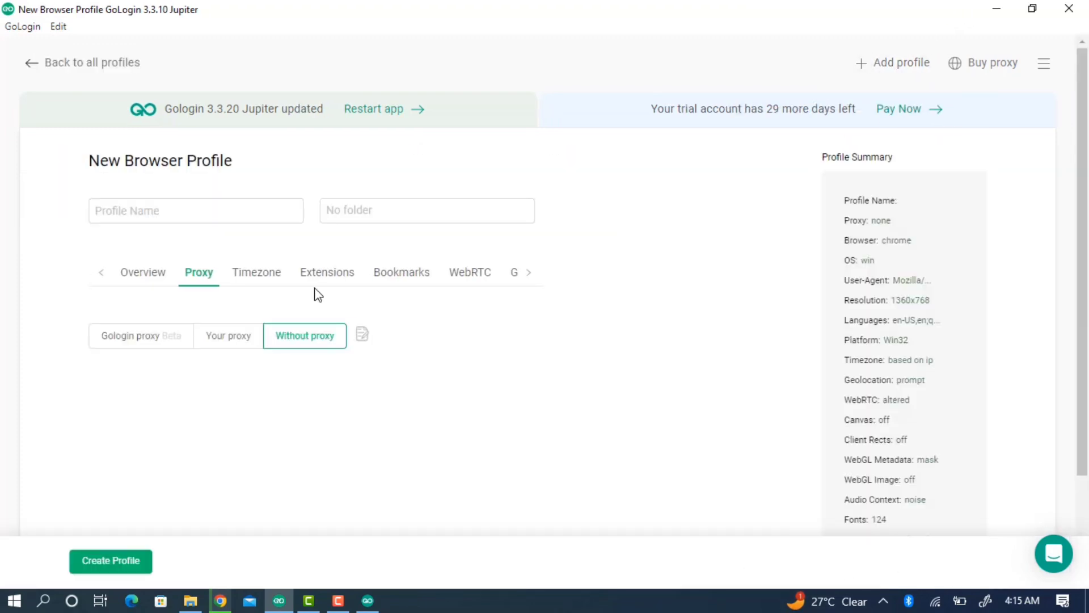
left_click(230, 337)
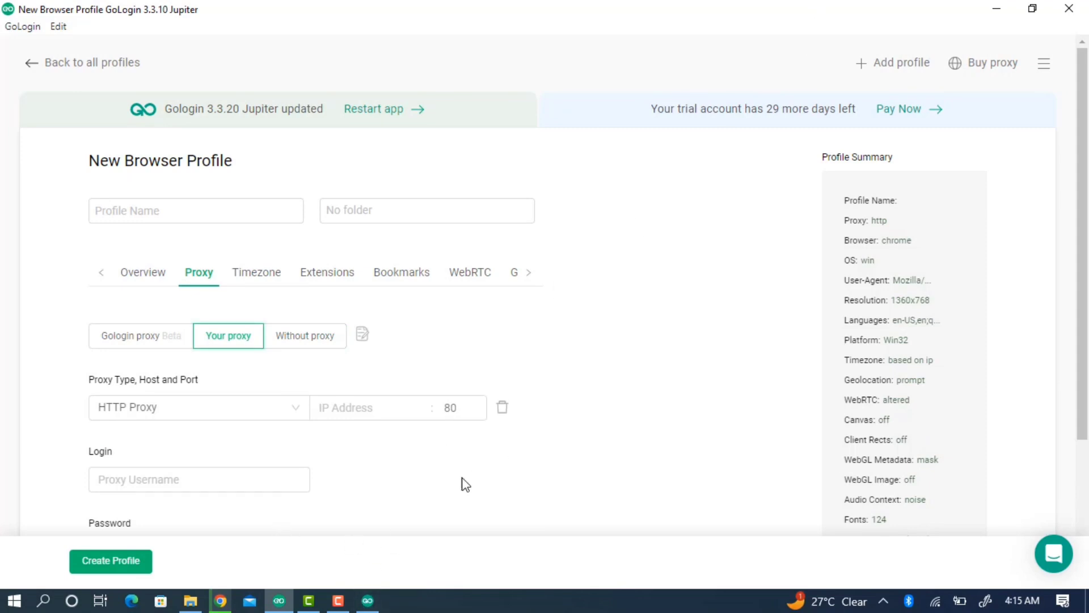
Bring up Chrome's proxy-seller Orders page showing the active USA IPv4 proxy until 08.01.2024.
left_click(220, 601)
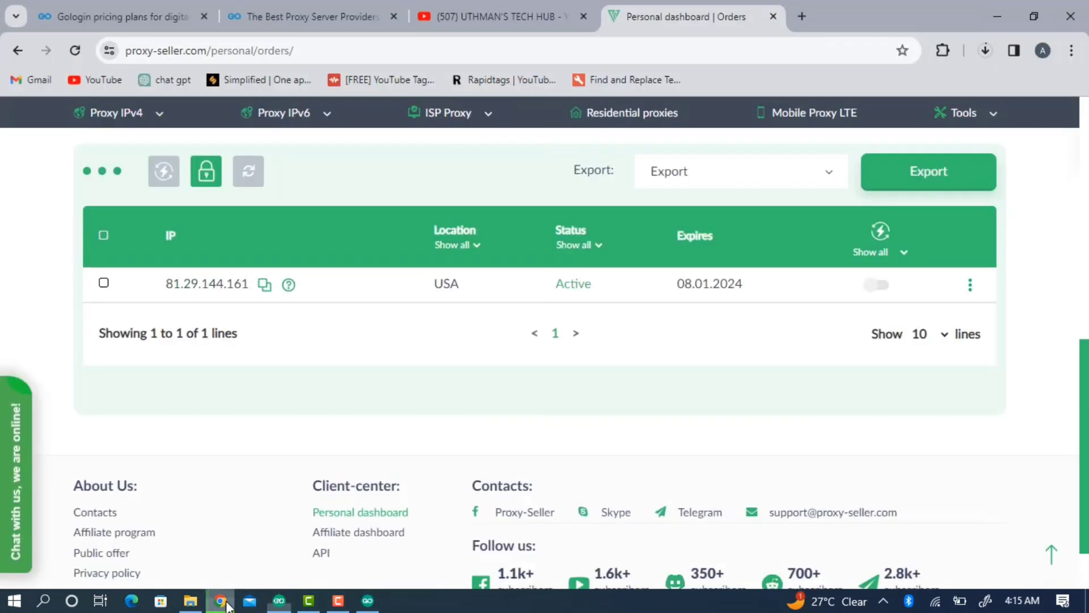
left_click(320, 17)
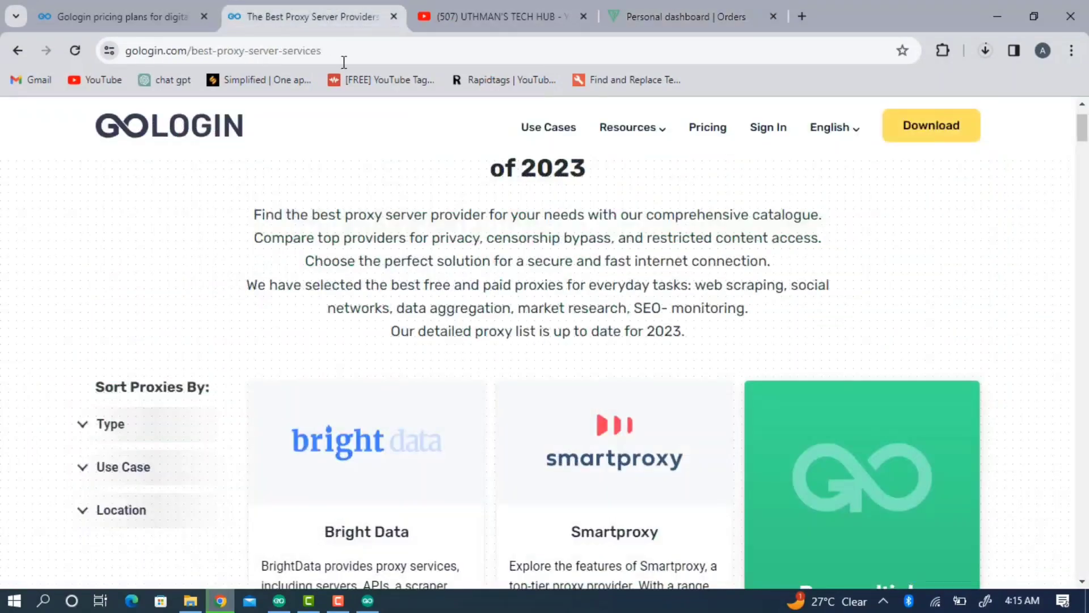
scroll(433, 223, "down", 2)
left_click(689, 18)
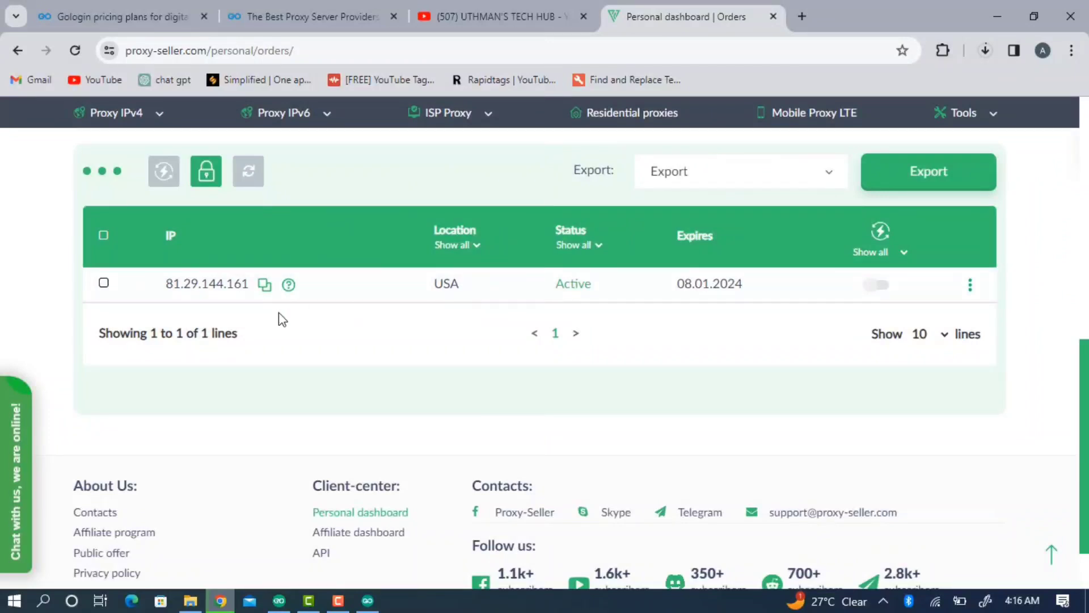
scroll(709, 233, "up", 7)
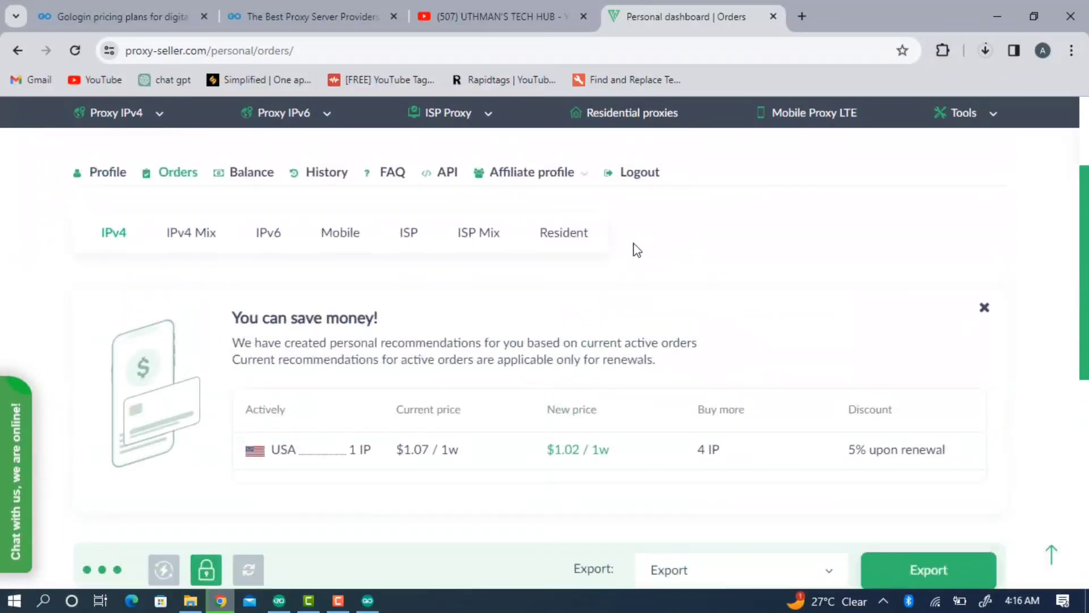
scroll(635, 247, "down", 5)
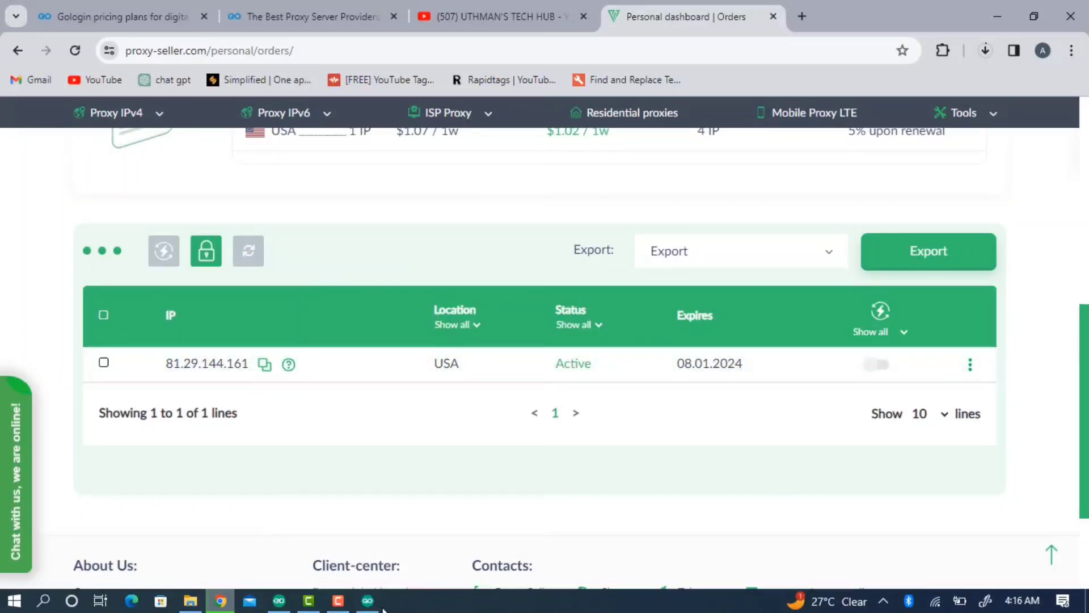
Return to the steep-feather profile window and open the Facebook account menu from the home feed.
left_click(368, 600)
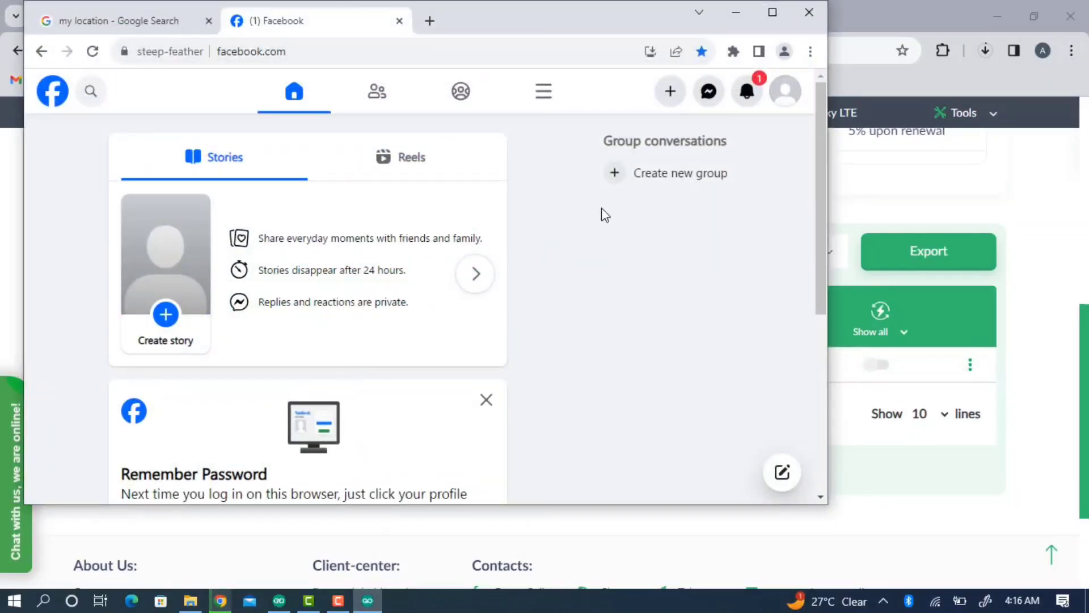
scroll(559, 250, "down", 5)
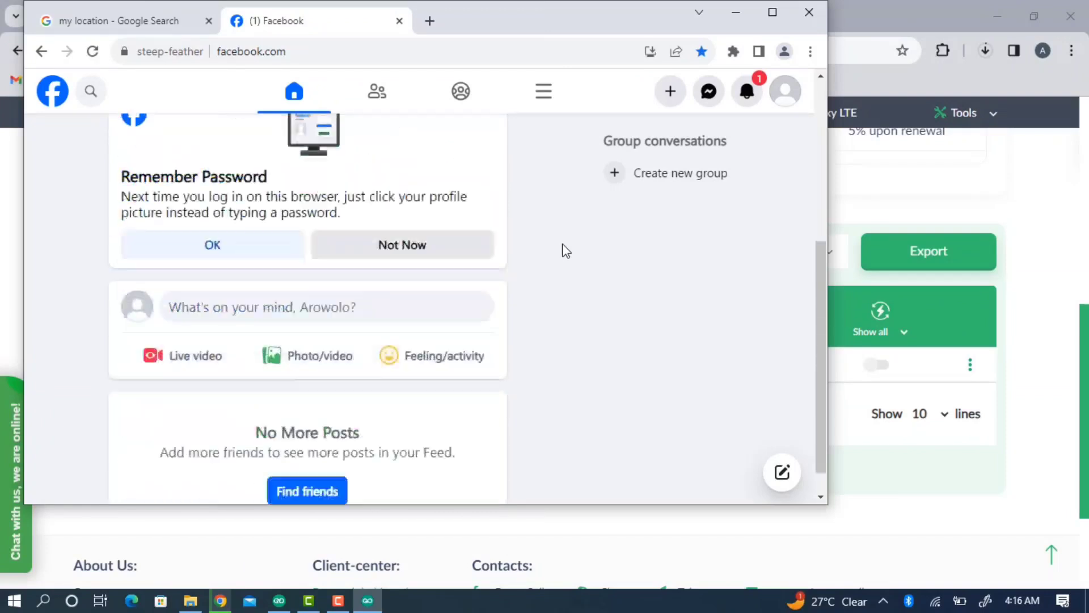
scroll(564, 250, "up", 5)
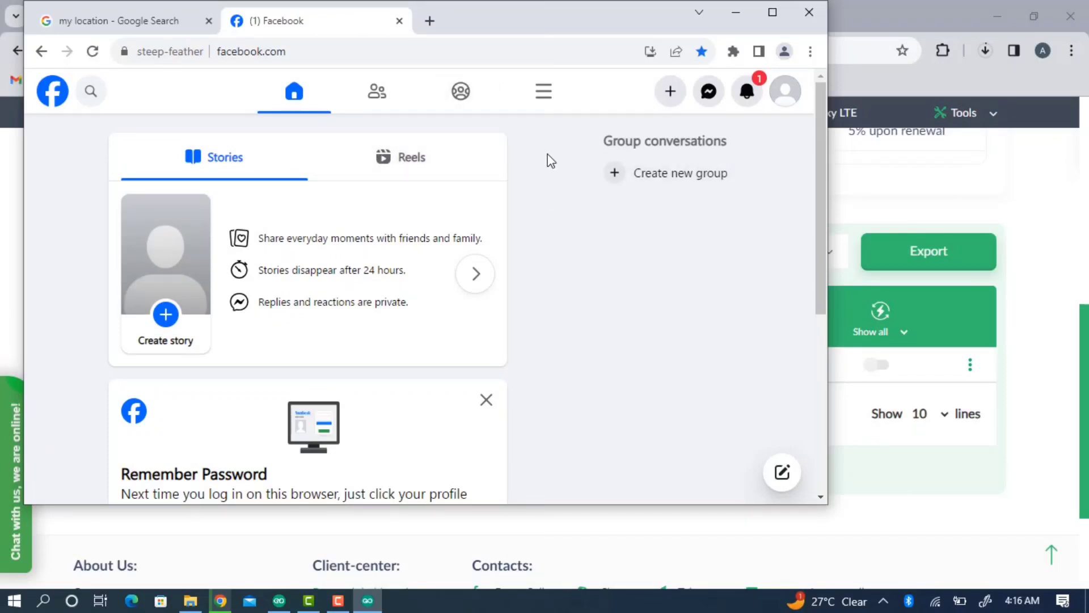
left_click(787, 94)
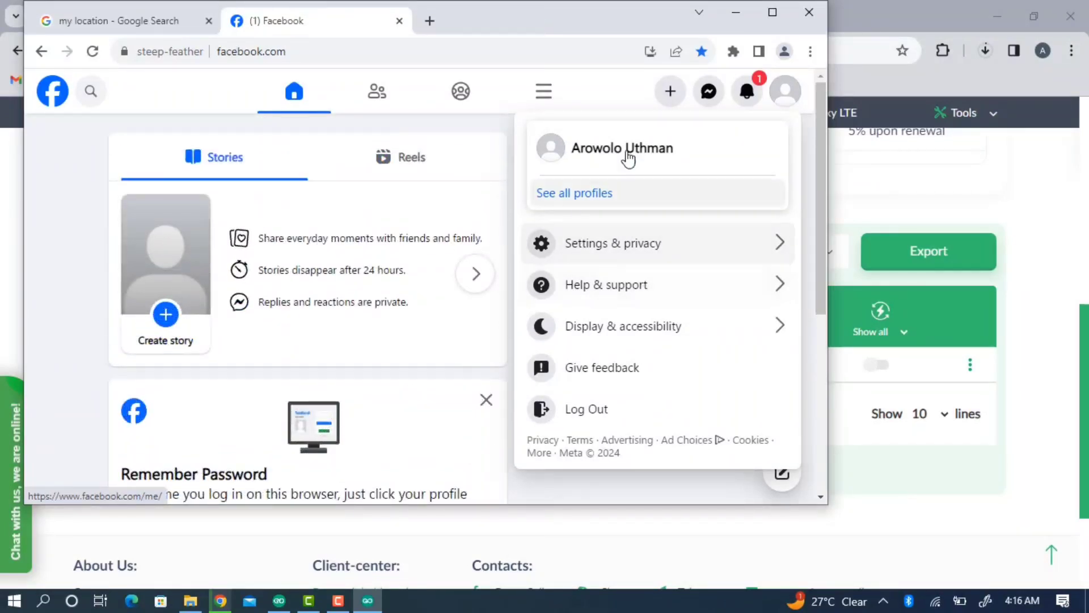
Go to Settings & privacy > Settings in the Facebook account menu.
left_click(647, 247)
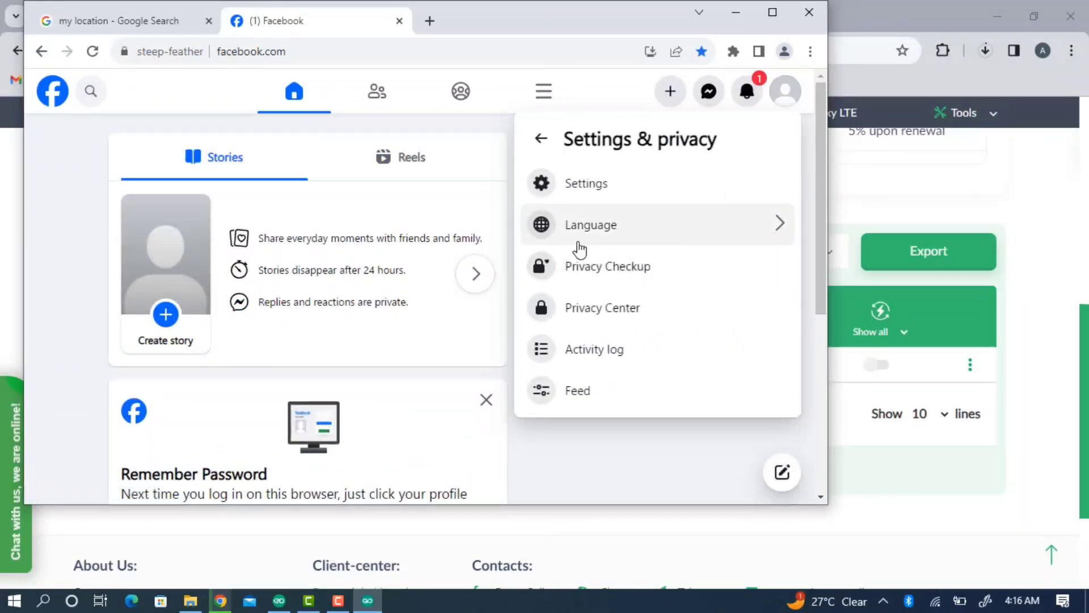
left_click(629, 189)
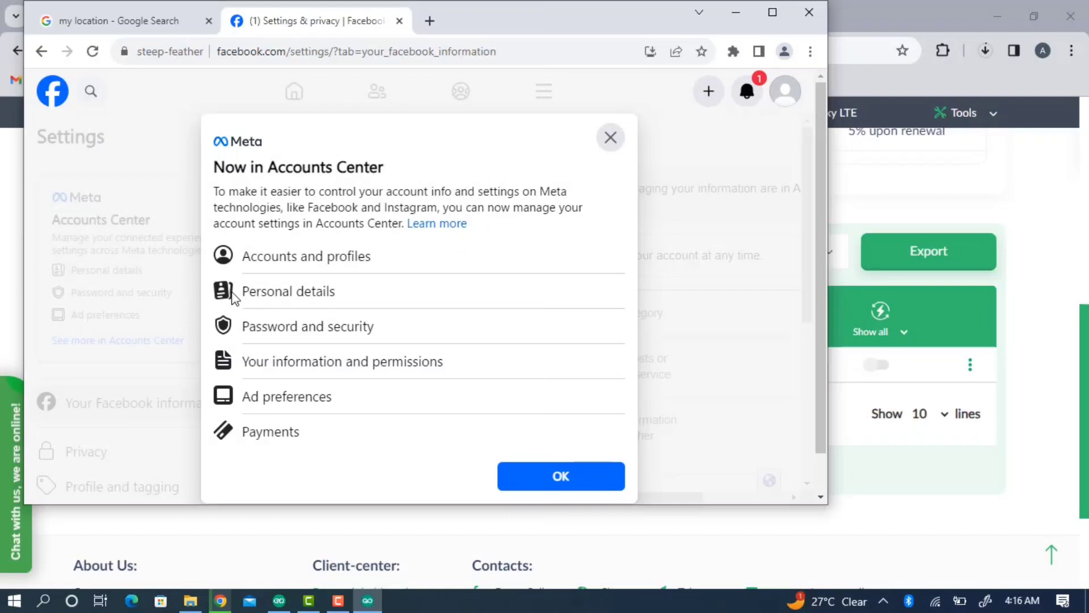
Close the Accounts Center notice, browse the Settings page, and minimize the Facebook window.
scroll(348, 285, "down", 1)
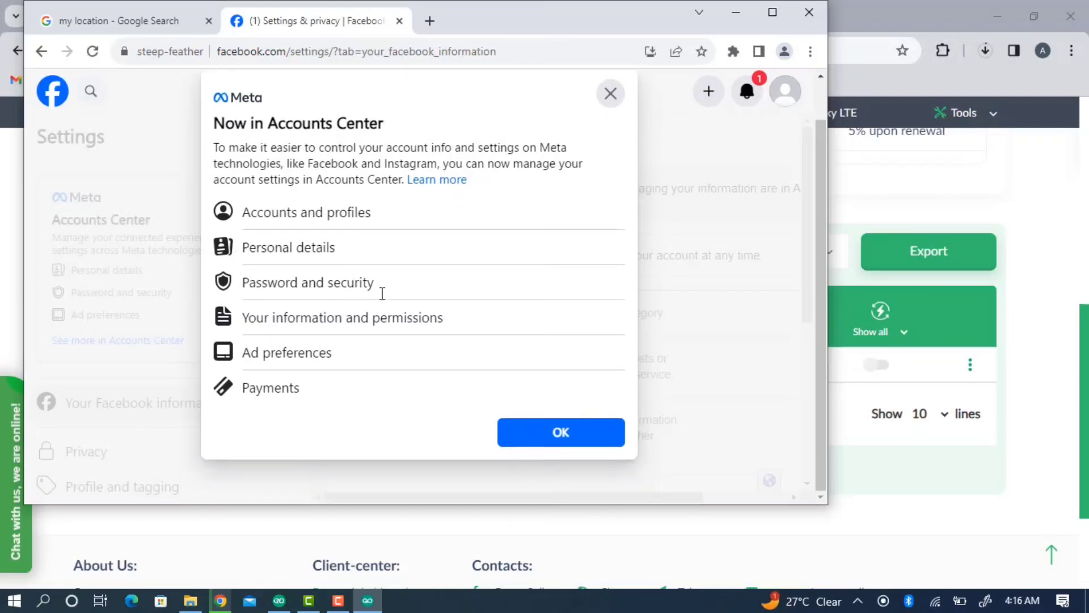
left_click(546, 438)
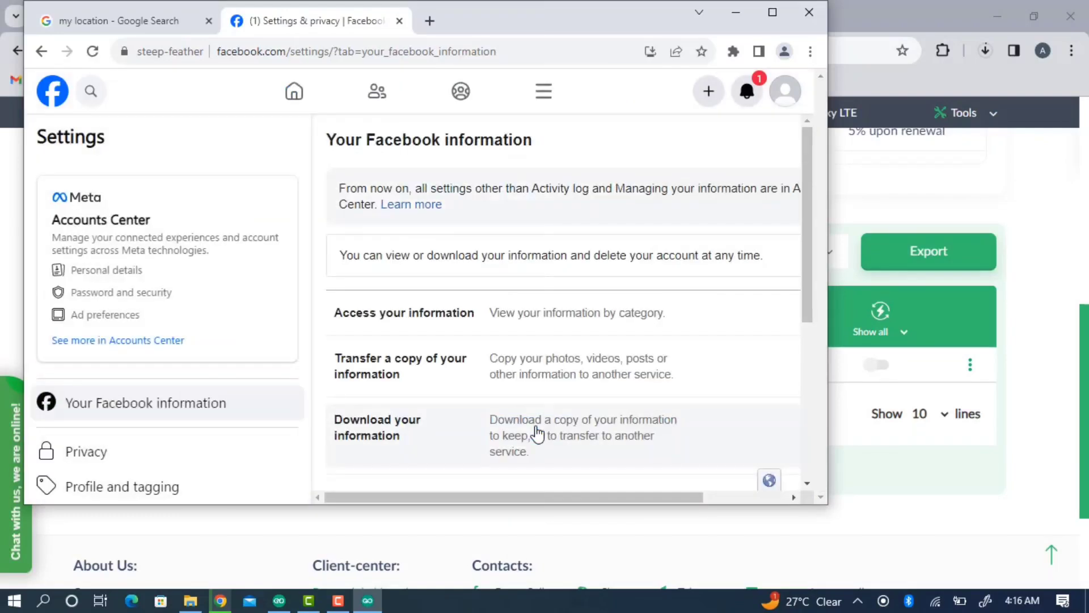
scroll(320, 319, "down", 3)
scroll(272, 346, "down", 7)
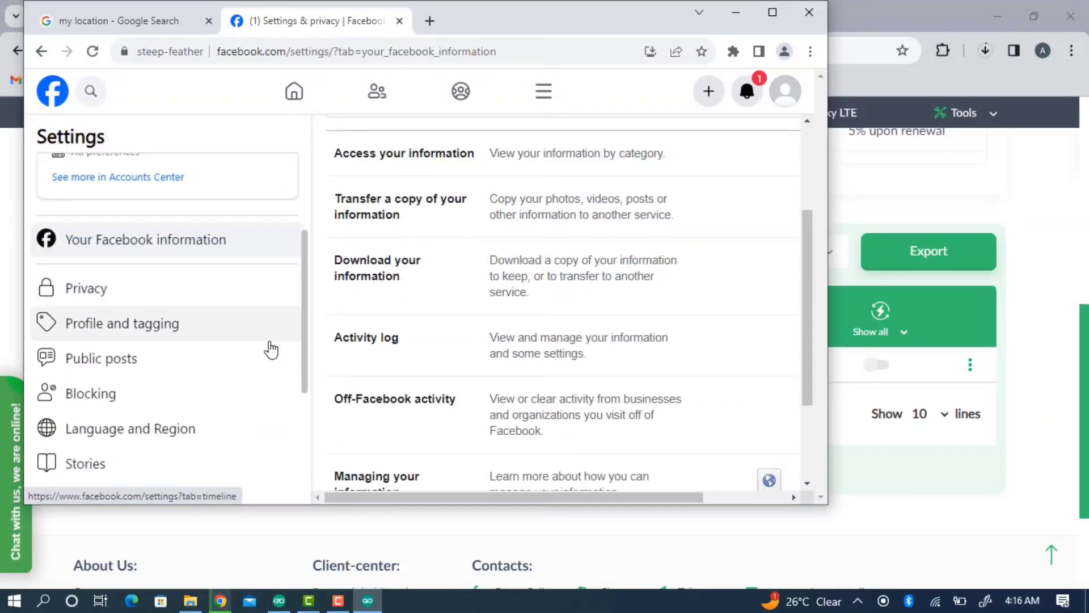
scroll(545, 296, "down", 2)
scroll(546, 294, "up", 5)
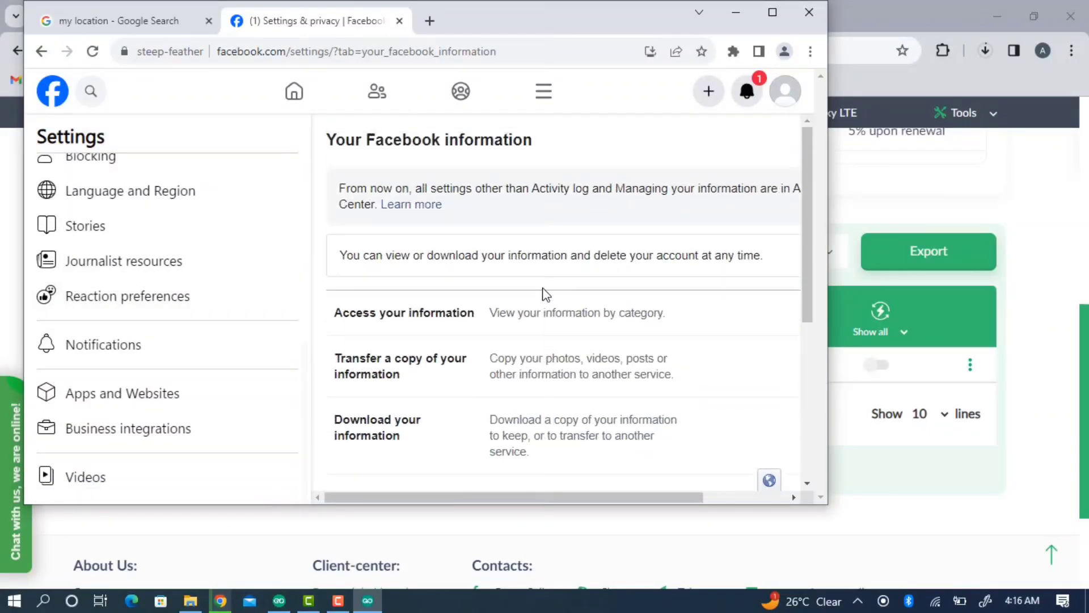
scroll(545, 293, "down", 3)
scroll(543, 293, "up", 3)
scroll(519, 319, "down", 5)
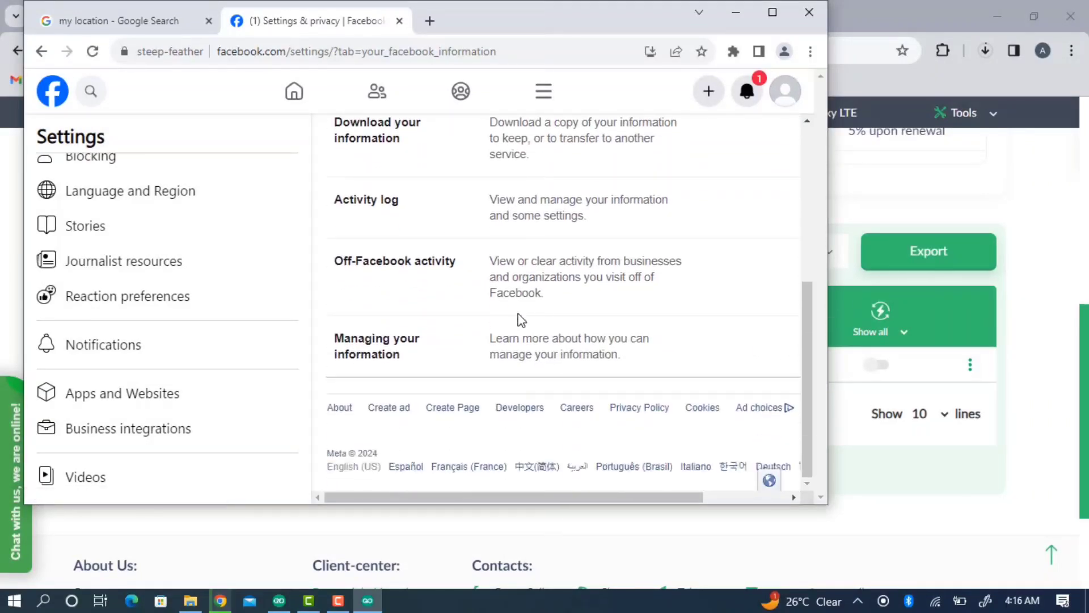
scroll(518, 316, "up", 5)
scroll(274, 263, "up", 4)
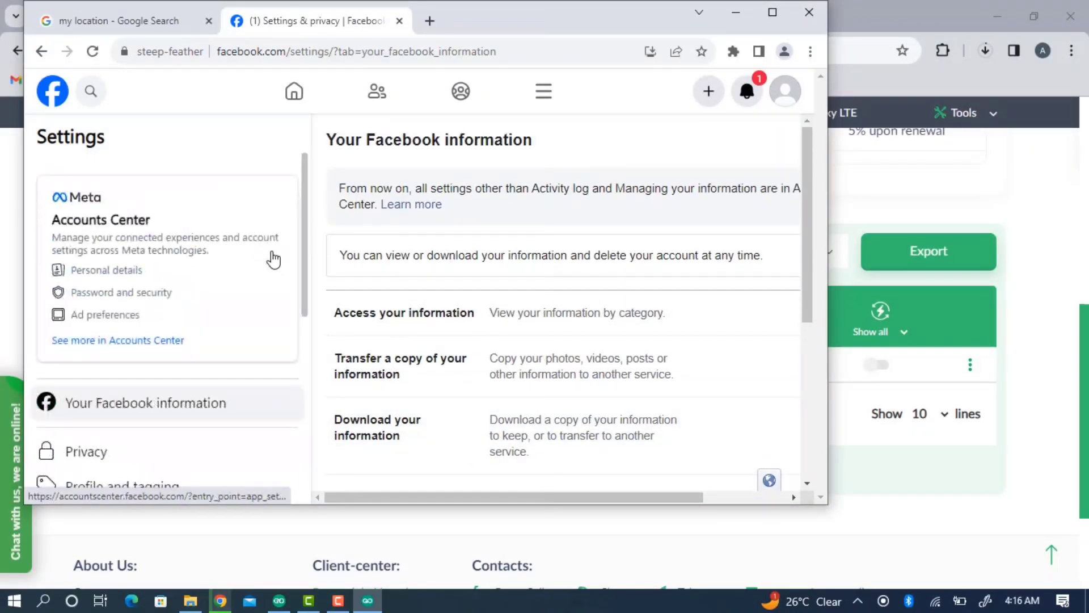
scroll(272, 258, "down", 7)
scroll(272, 309, "up", 6)
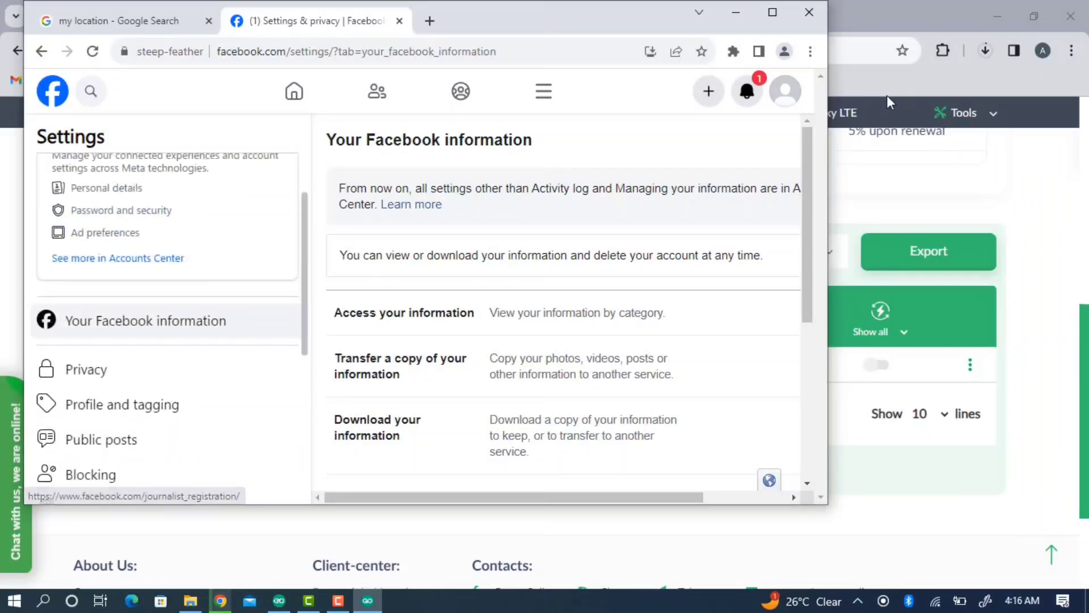
left_click(736, 12)
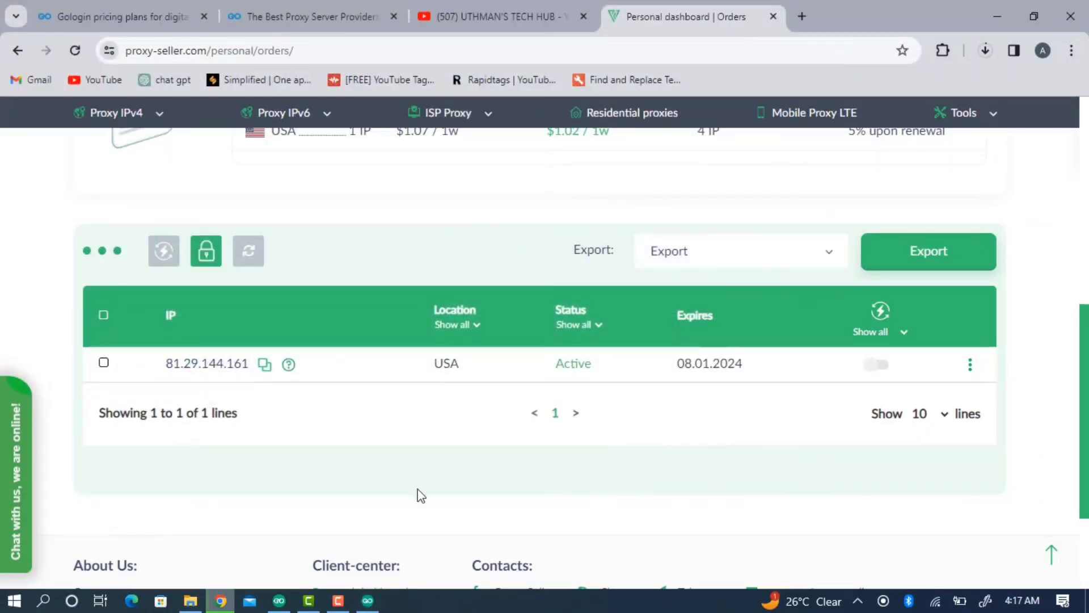
Switch to GoLogin and leave the new-profile form for the all-profiles list.
left_click(368, 601)
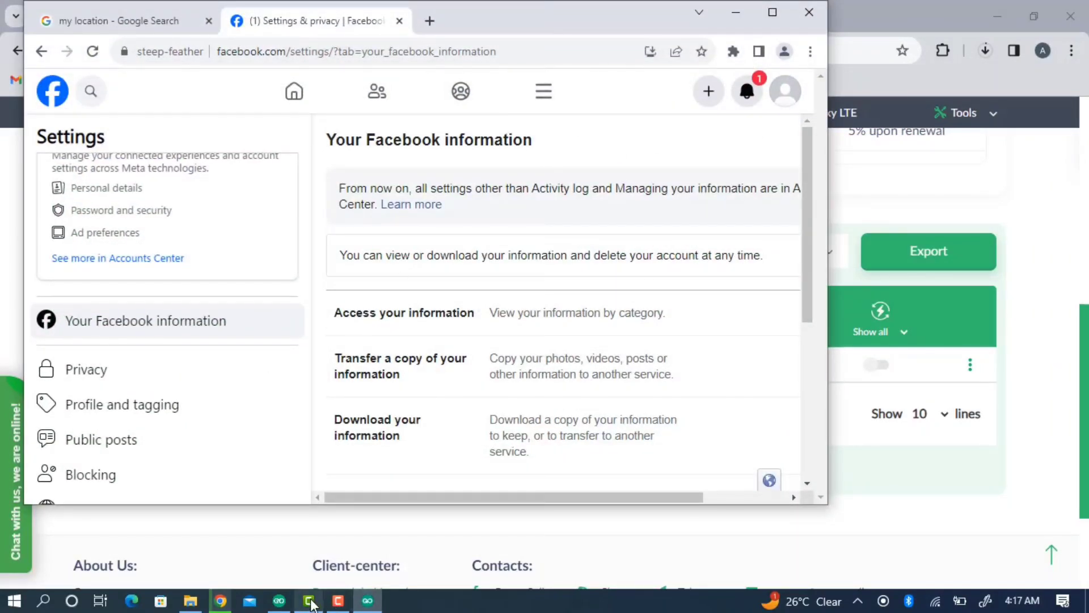
left_click(279, 600)
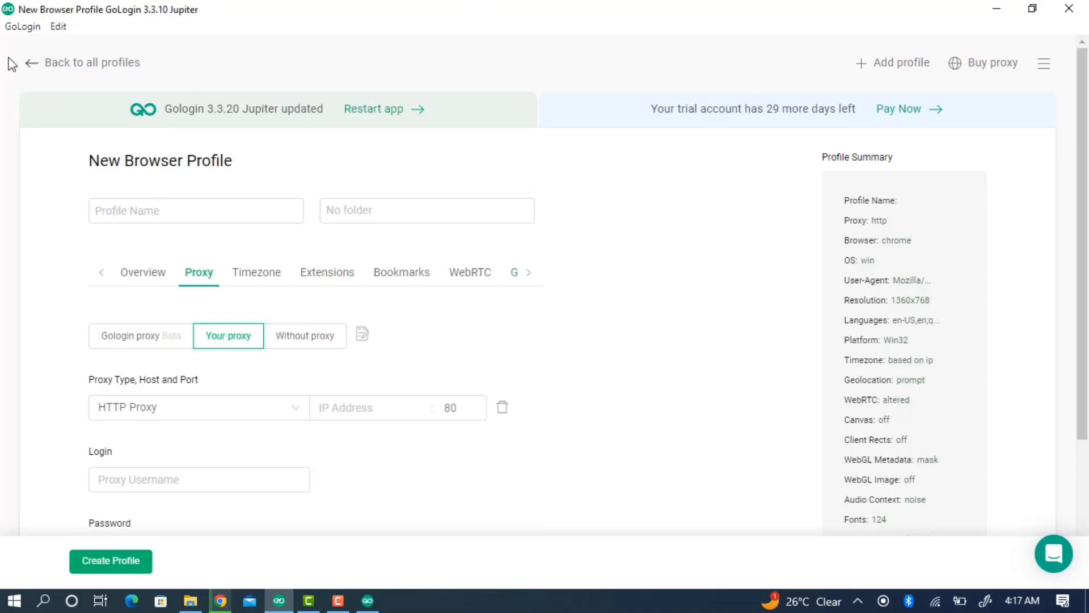
left_click(30, 65)
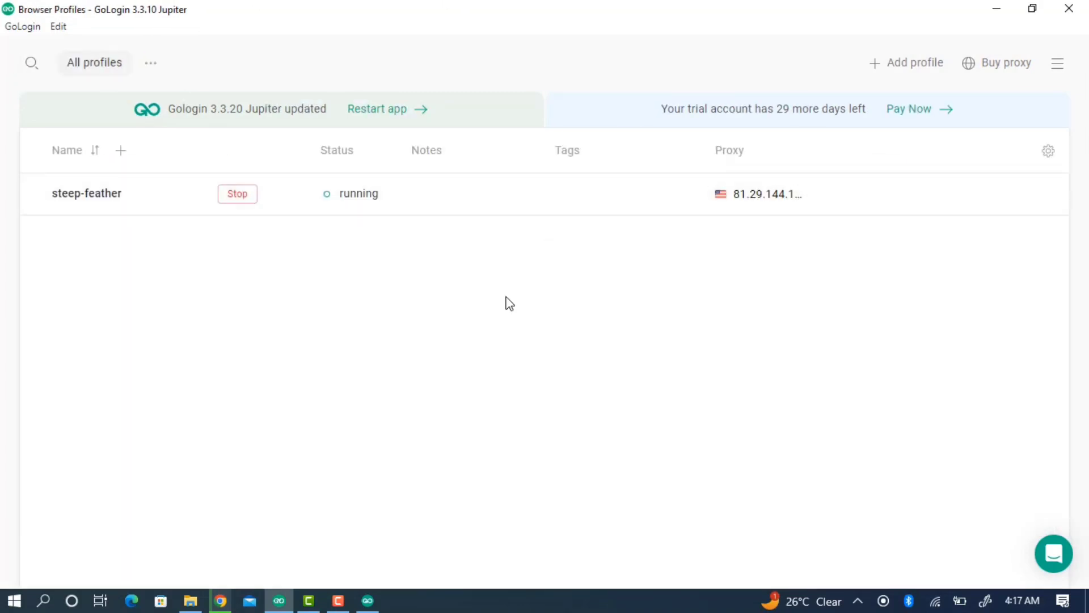